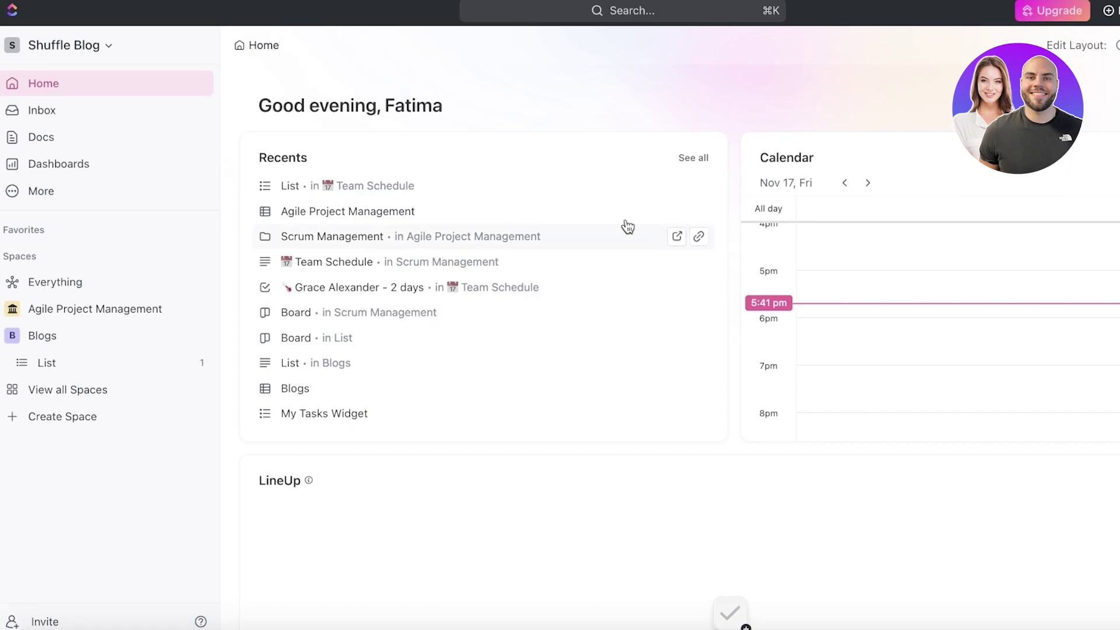
- Open the Docs hub from the sidebar, showing docs like Discovery Templates and Retrospectives
left_click(47, 139)
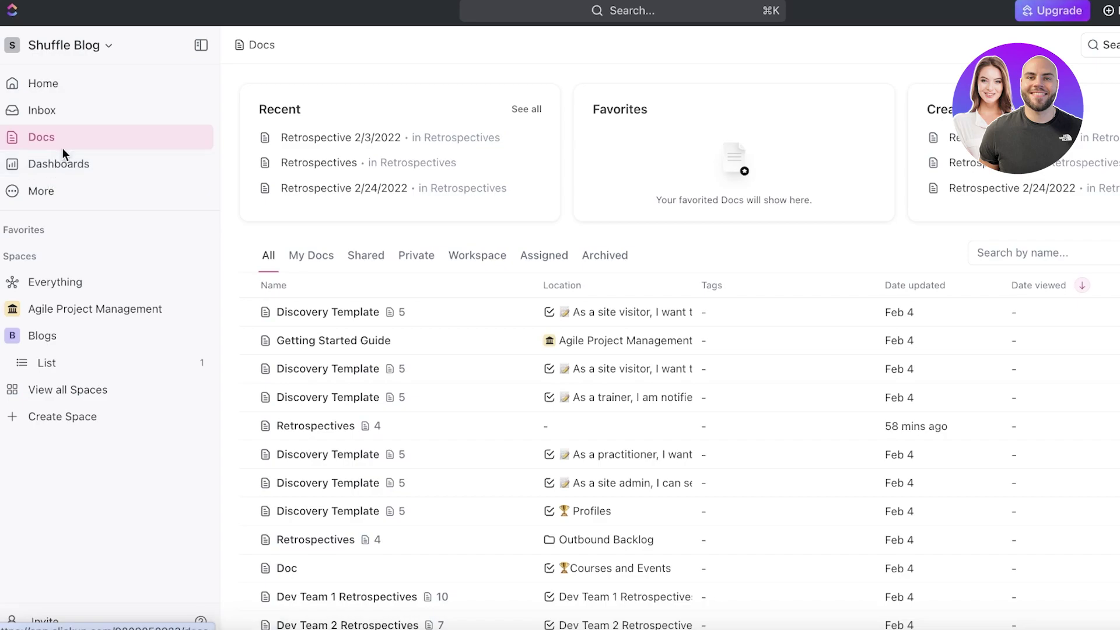
- Return to Home with its greeting, Recents list and today's calendar
left_click(86, 86)
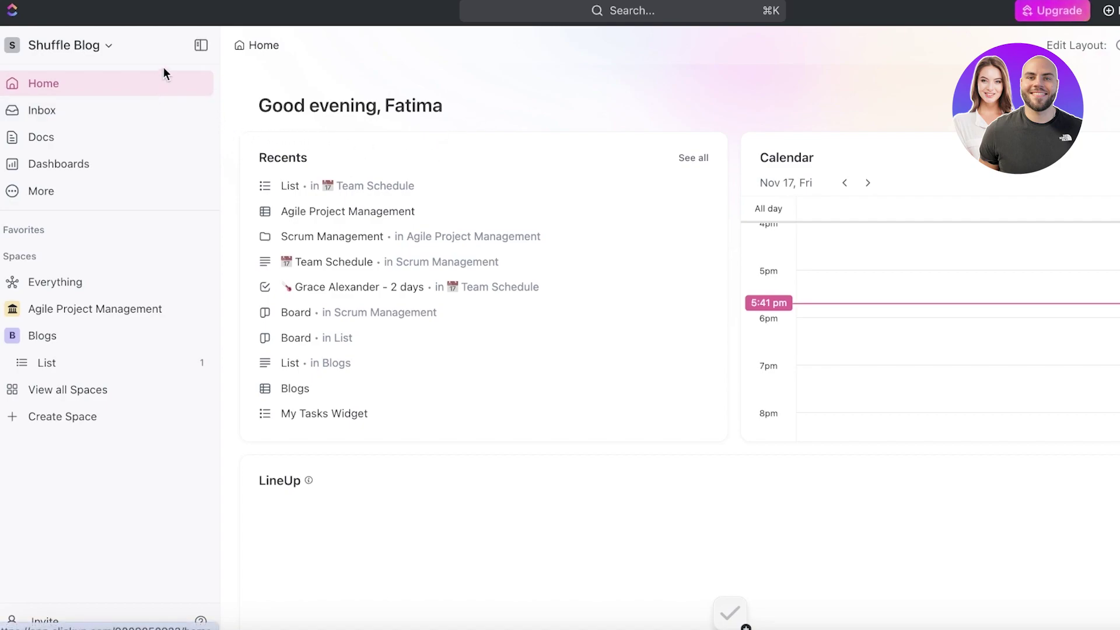
- Open the workspace options and switcher menu, then close it
left_click(70, 52)
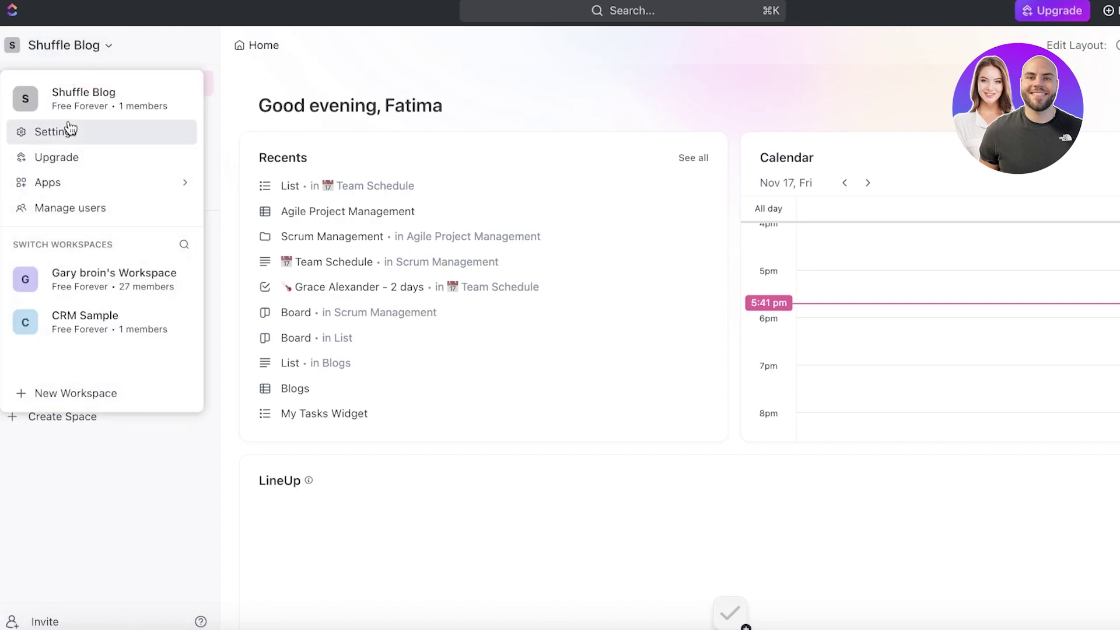
left_click(62, 46)
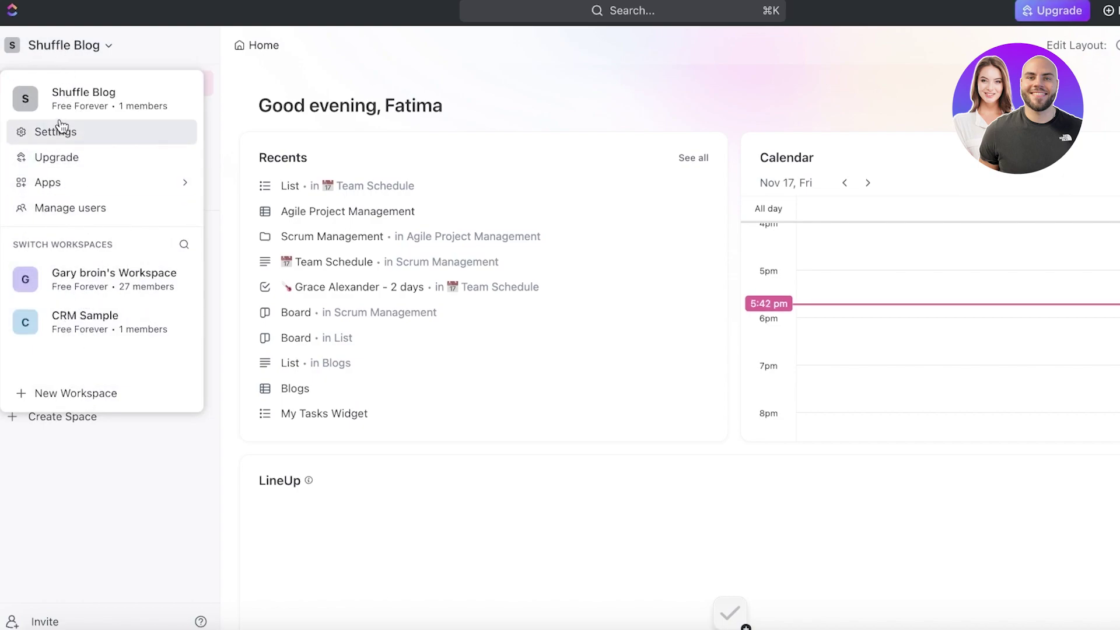
left_click(73, 44)
left_click(103, 50)
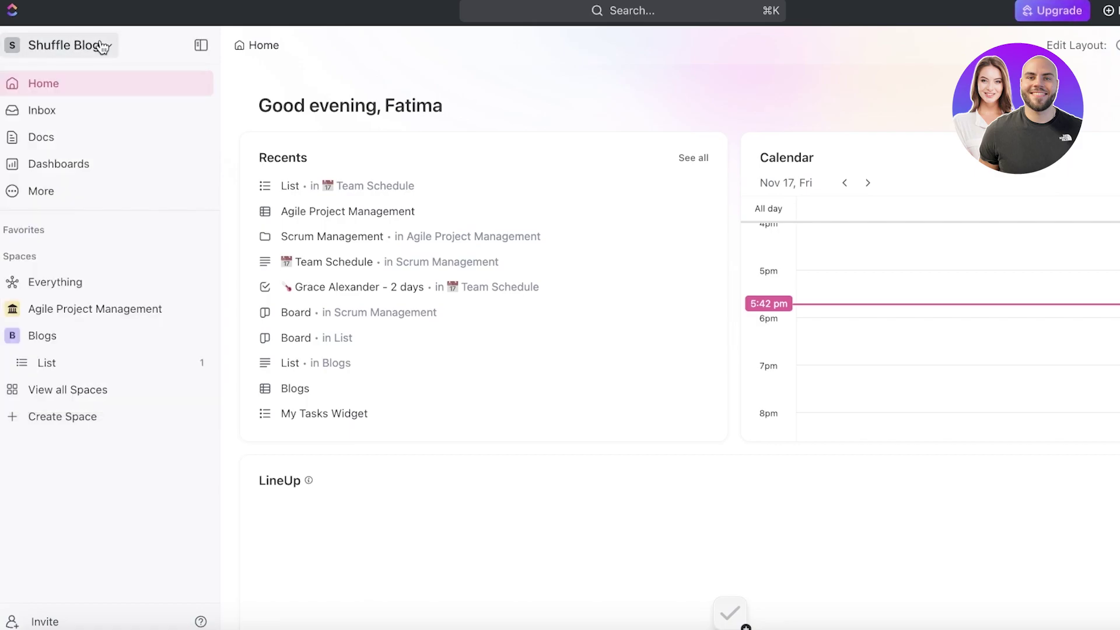
- Collapse the sidebar to an icon rail, briefly checking workspace options and the Invite dialog
left_click(204, 50)
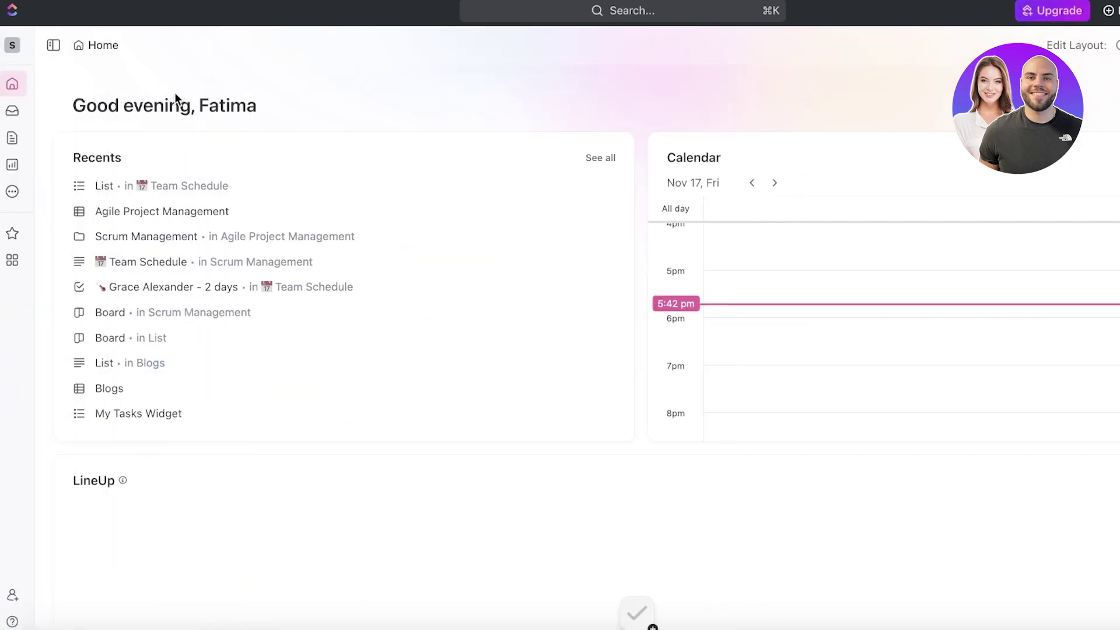
left_click(7, 47)
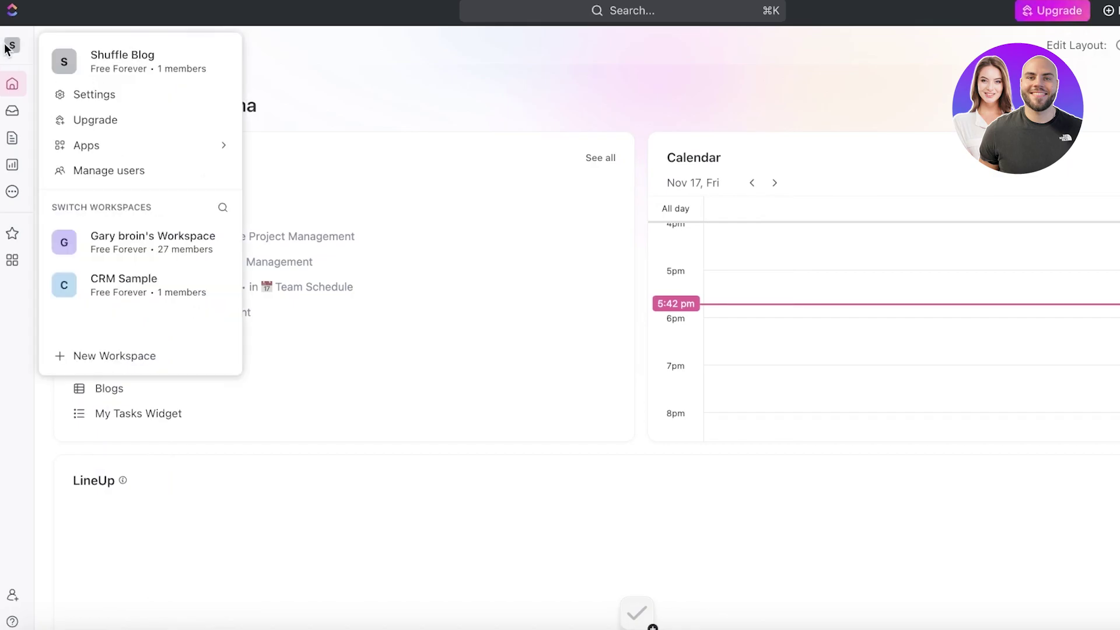
left_click(16, 49)
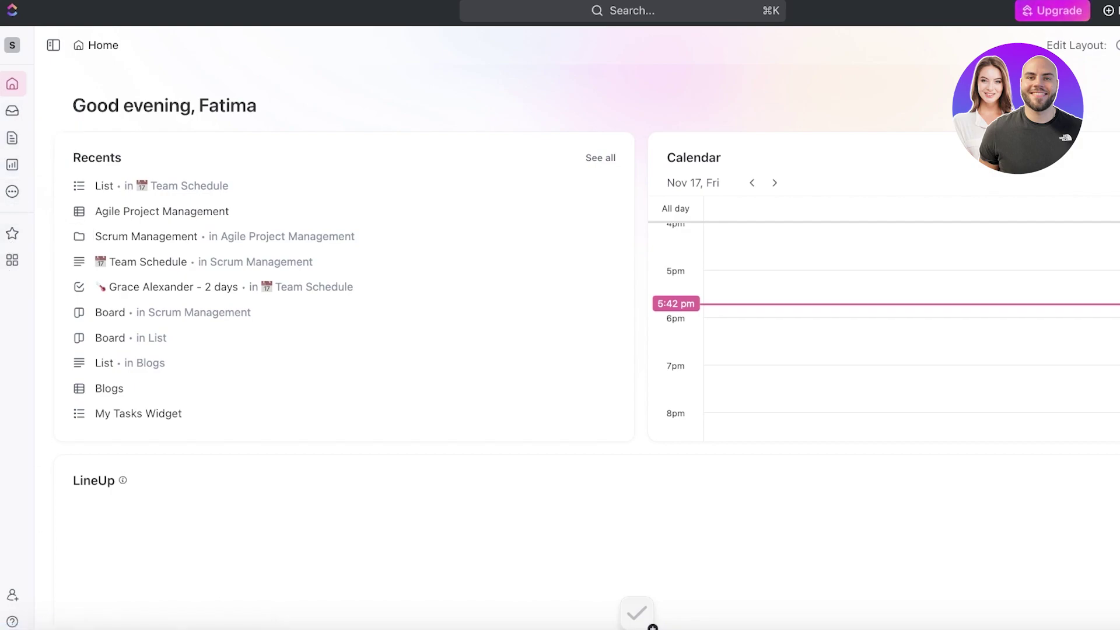
left_click(17, 606)
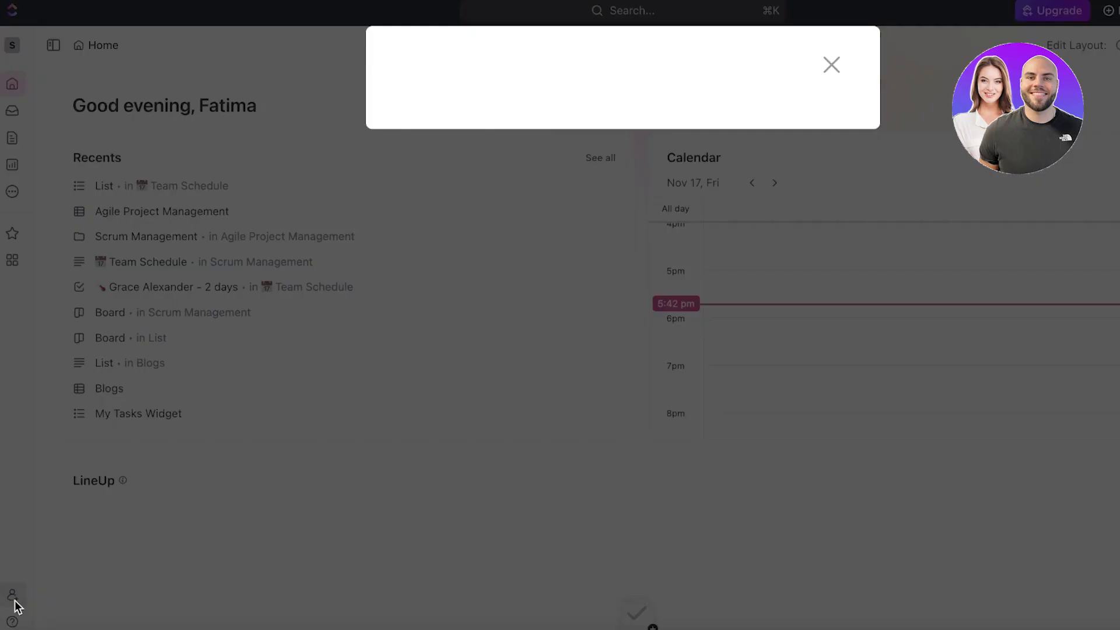
left_click(773, 95)
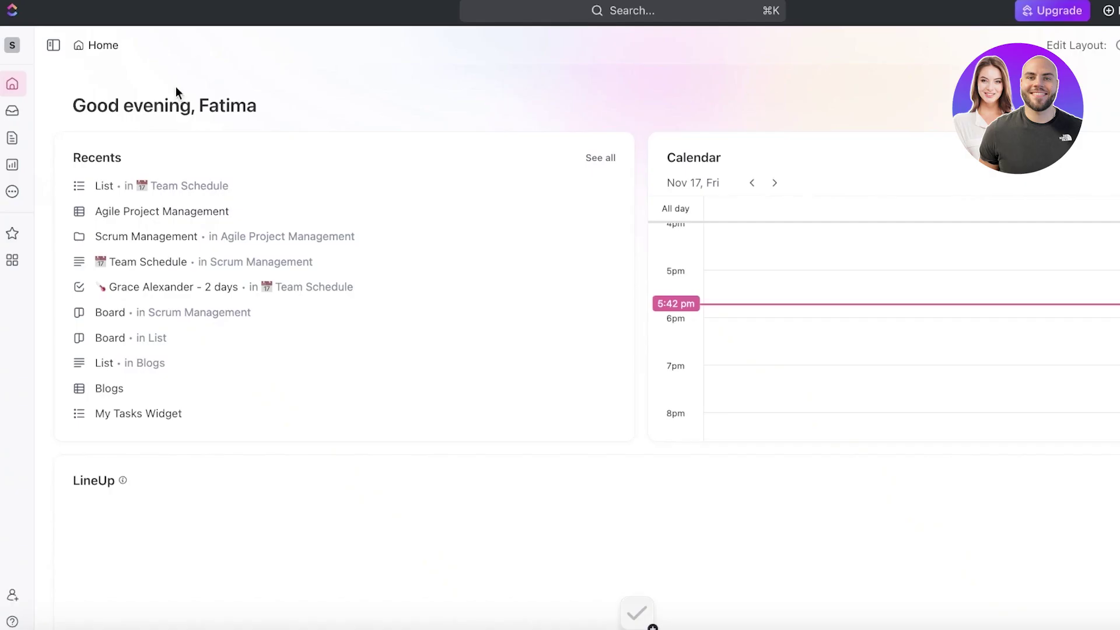
- Expand the sidebar back to full width and scroll through the Home cards
left_click(54, 45)
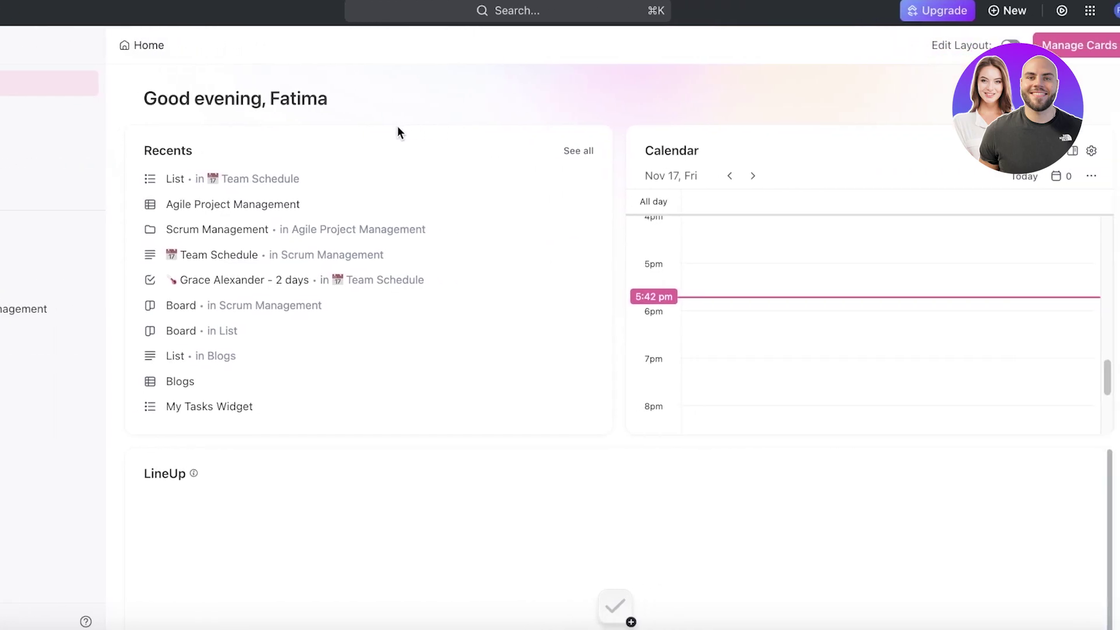
scroll(583, 175, "down", 3)
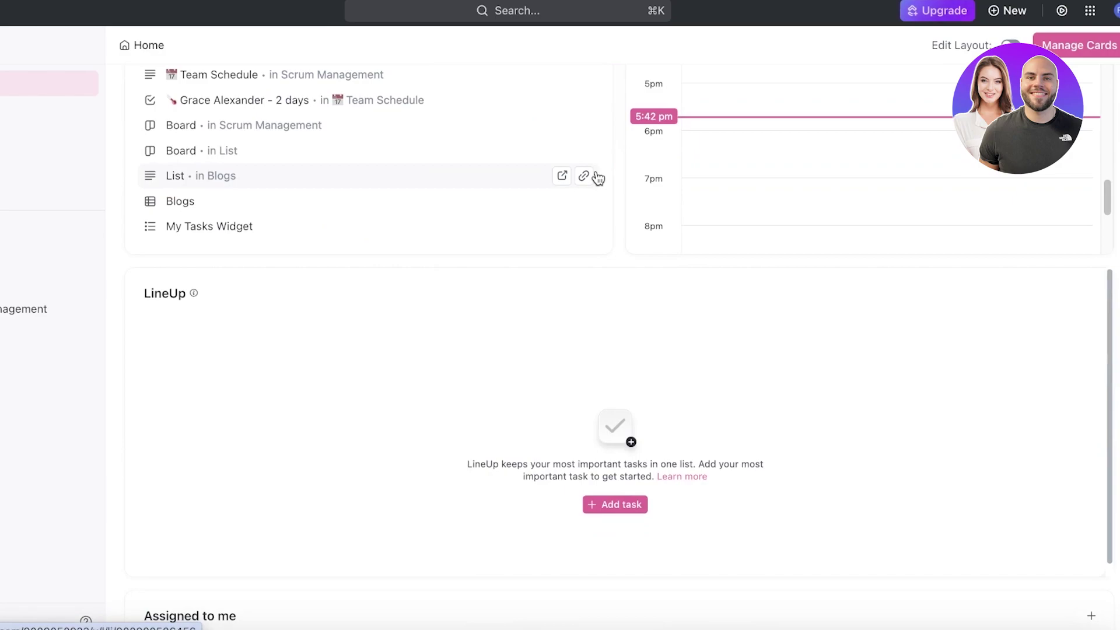
scroll(598, 178, "up", 3)
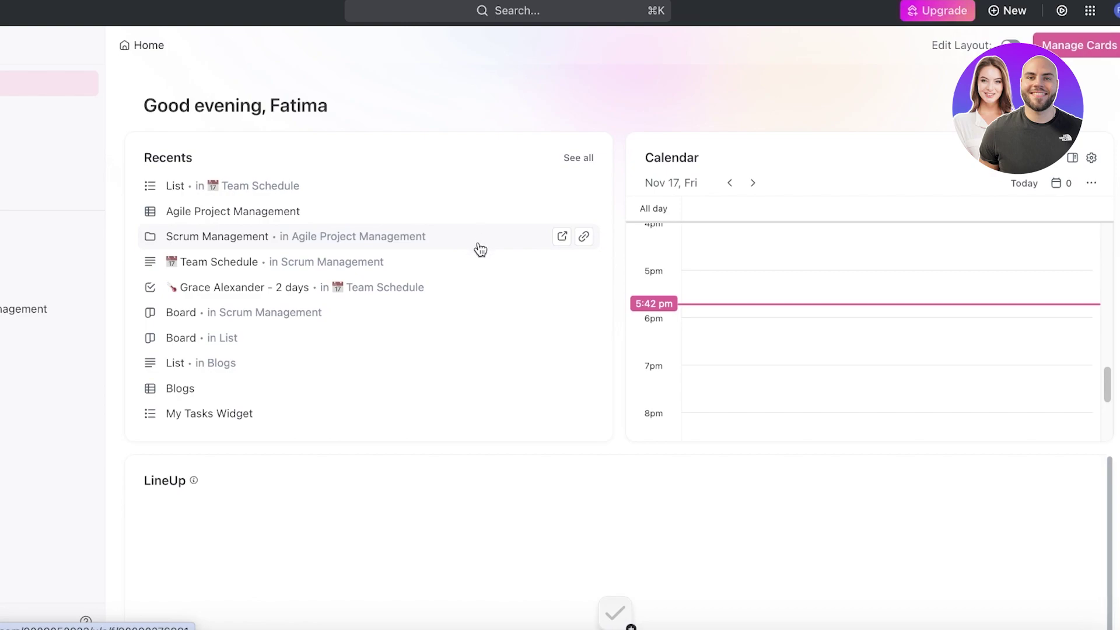
scroll(478, 255, "down", 1)
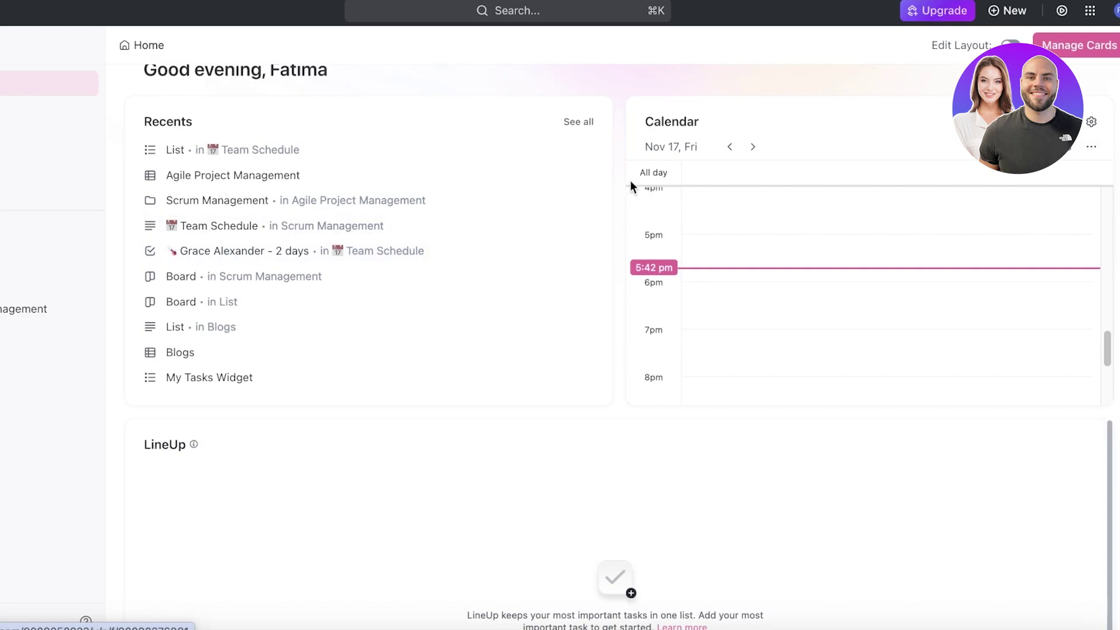
scroll(630, 181, "up", 2)
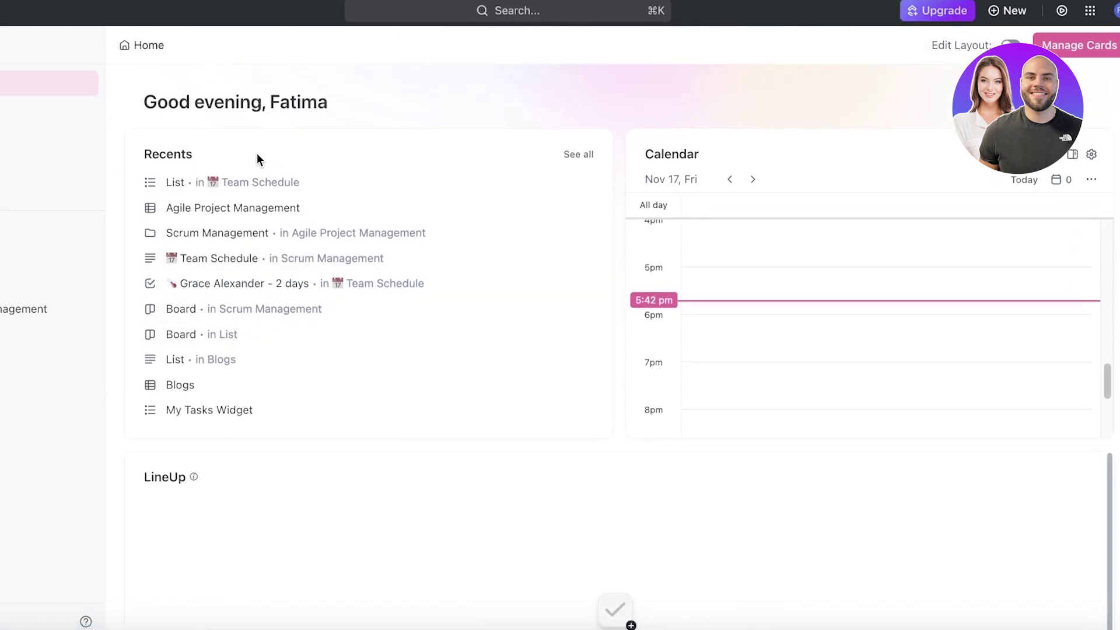
scroll(789, 320, "down", 5)
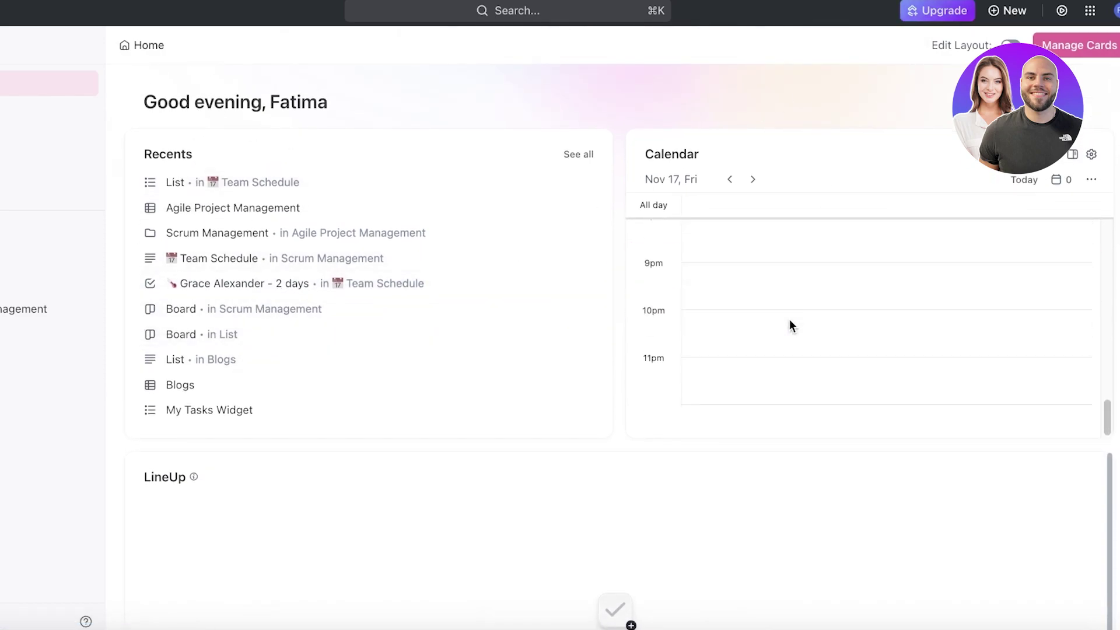
scroll(828, 263, "up", 10)
scroll(828, 278, "up", 4)
scroll(828, 286, "up", 4)
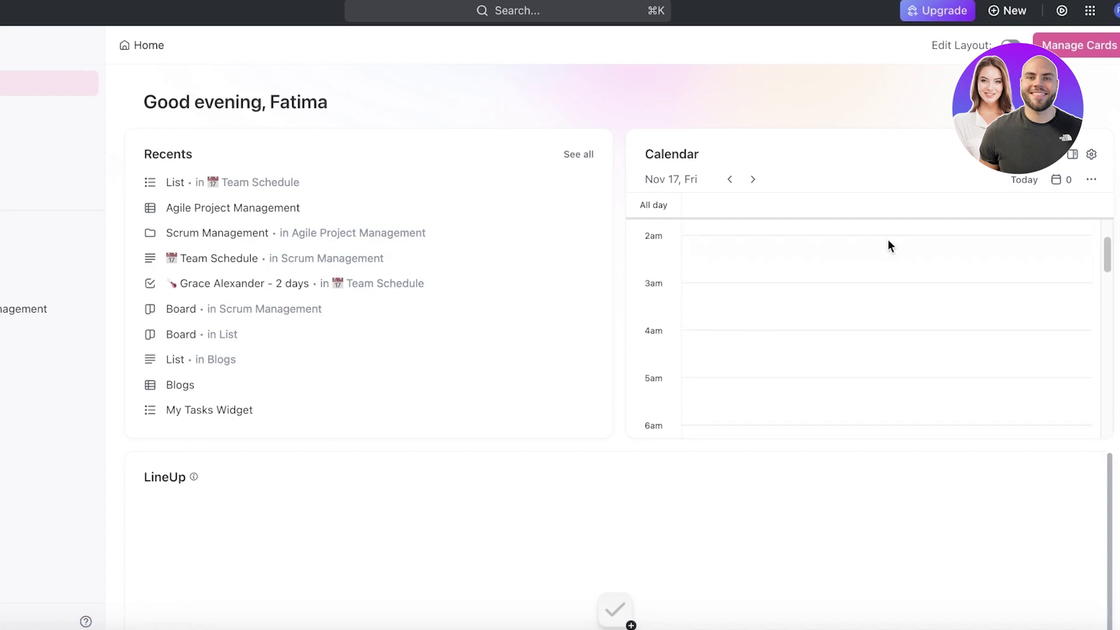
scroll(373, 251, "down", 8)
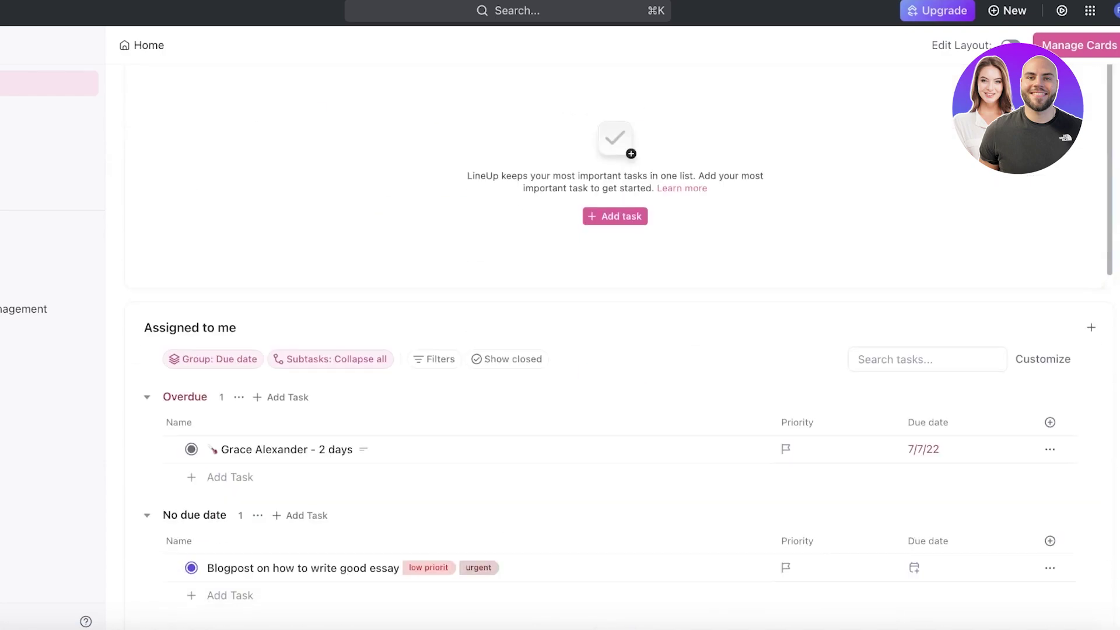
scroll(373, 254, "up", 3)
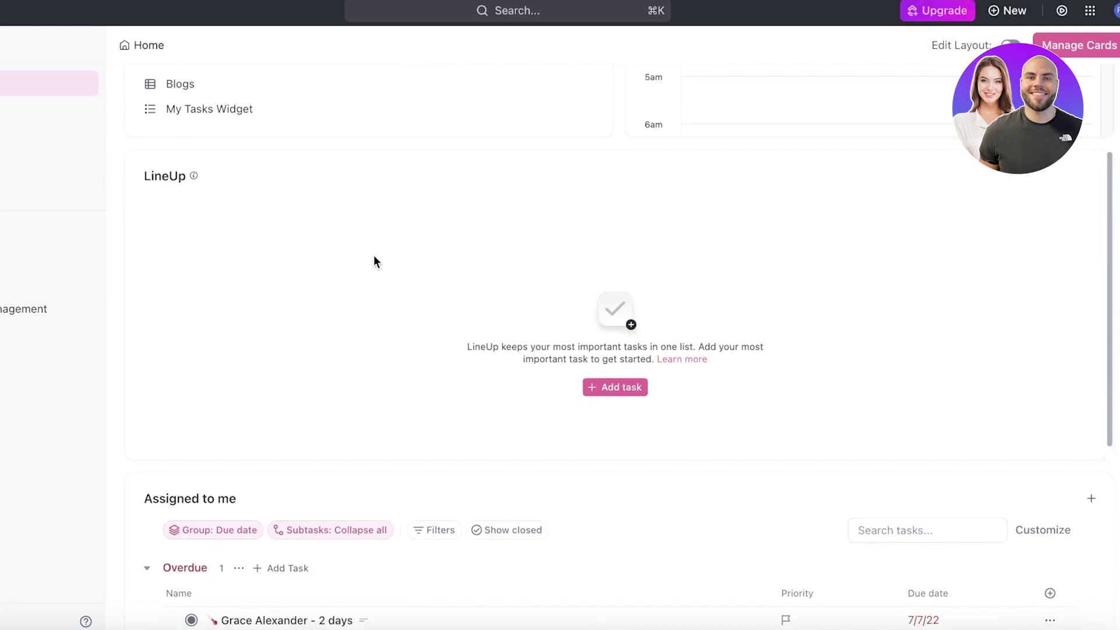
- Peek at LineUp's Add task picker, dismiss it, and browse Assigned to me, Reminders and My Work
left_click(635, 393)
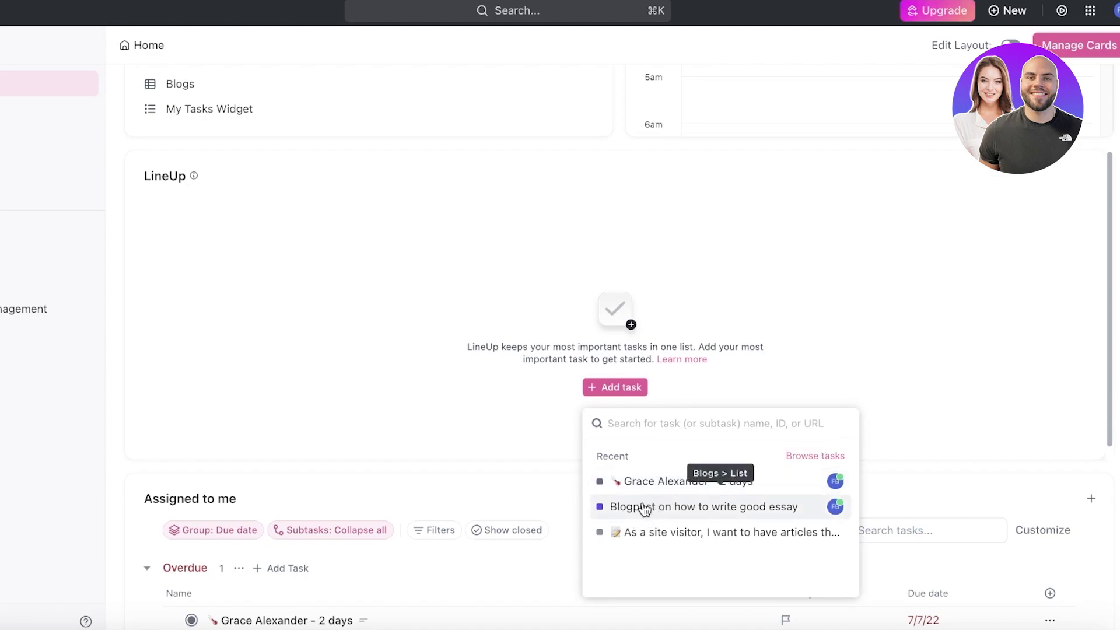
left_click(856, 296)
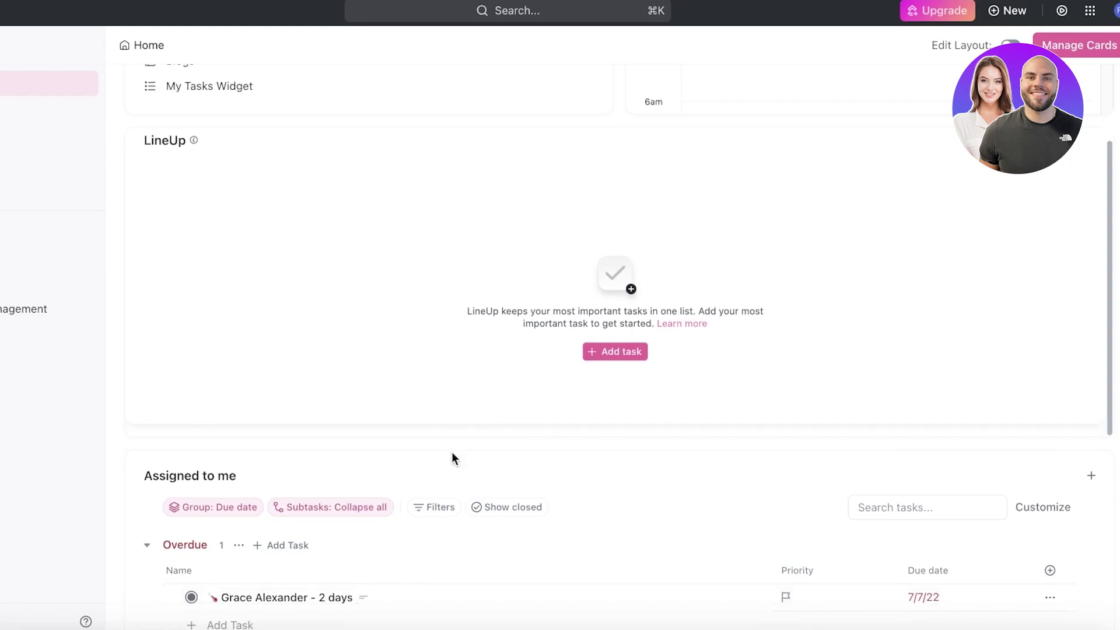
scroll(452, 457, "down", 7)
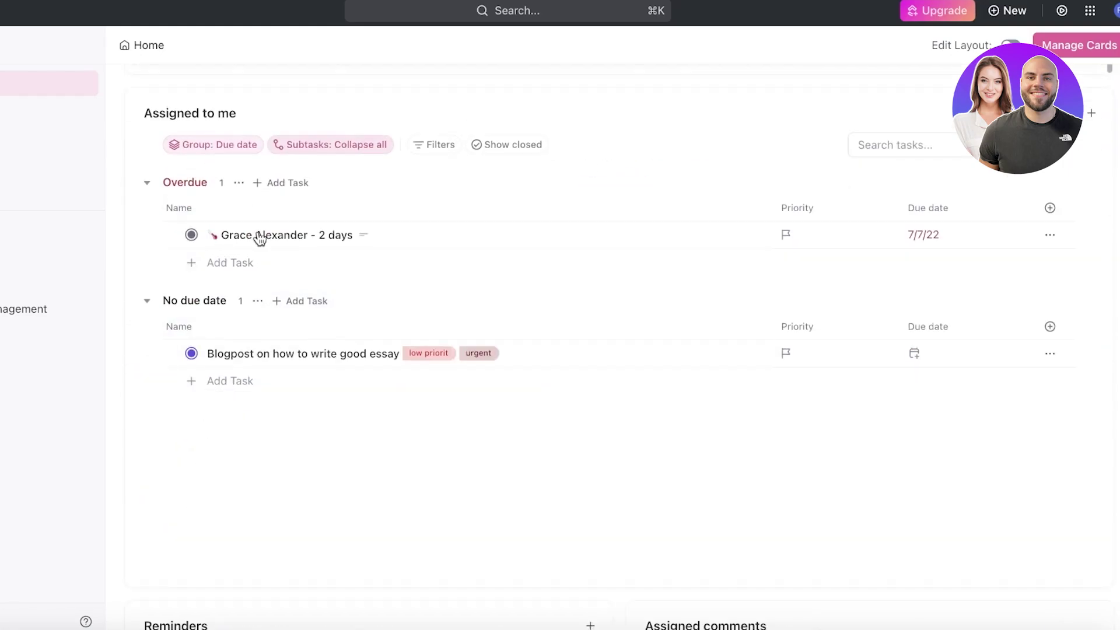
scroll(235, 364, "down", 4)
scroll(290, 282, "down", 4)
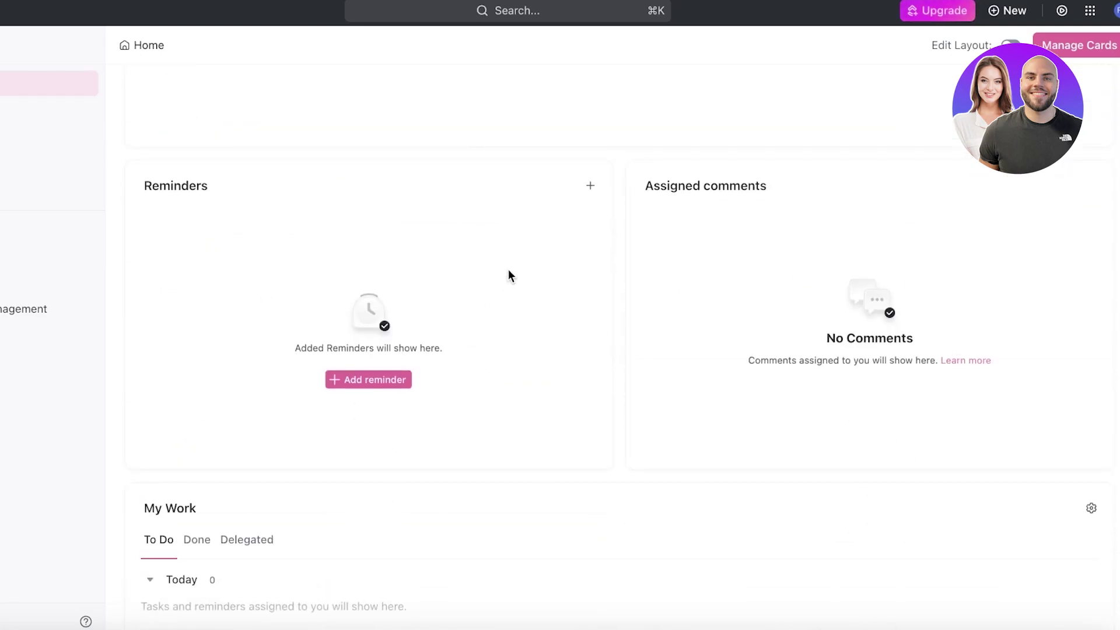
scroll(645, 232, "down", 6)
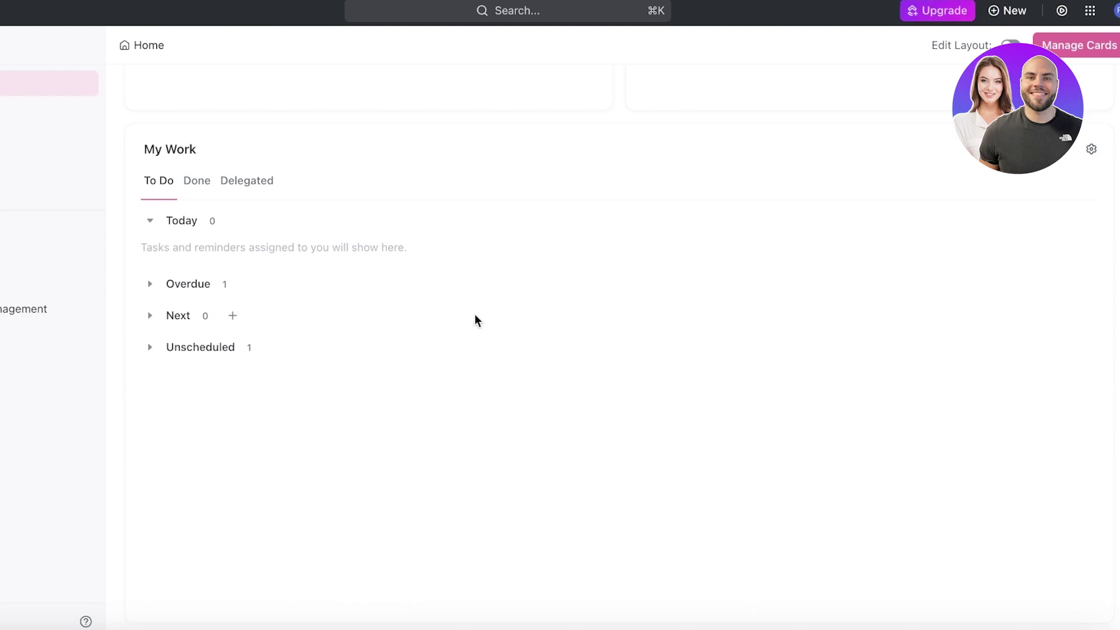
mouse_move(94, 468)
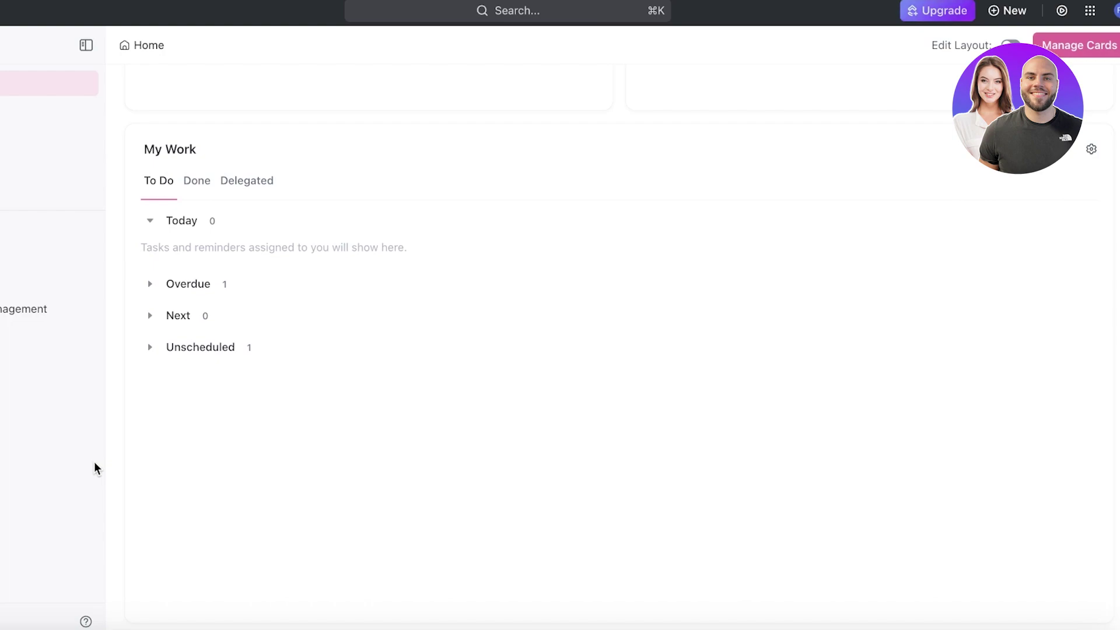
scroll(275, 365, "up", 8)
scroll(310, 385, "up", 8)
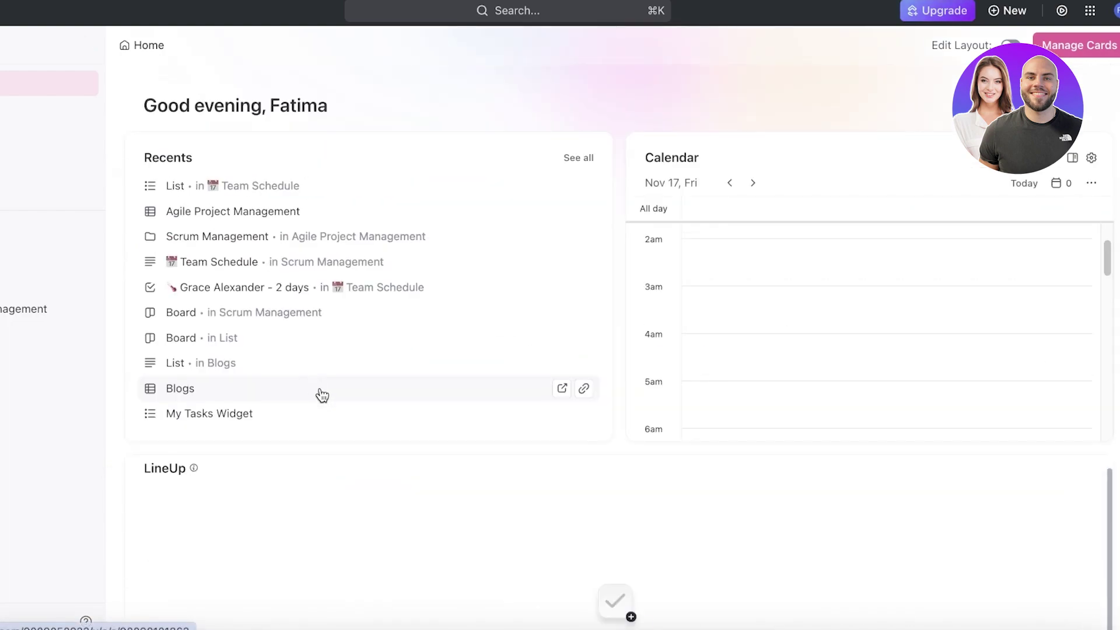
- Toggle Assigned Comments off and back on in the Add Cards panel, then close it
left_click(1080, 45)
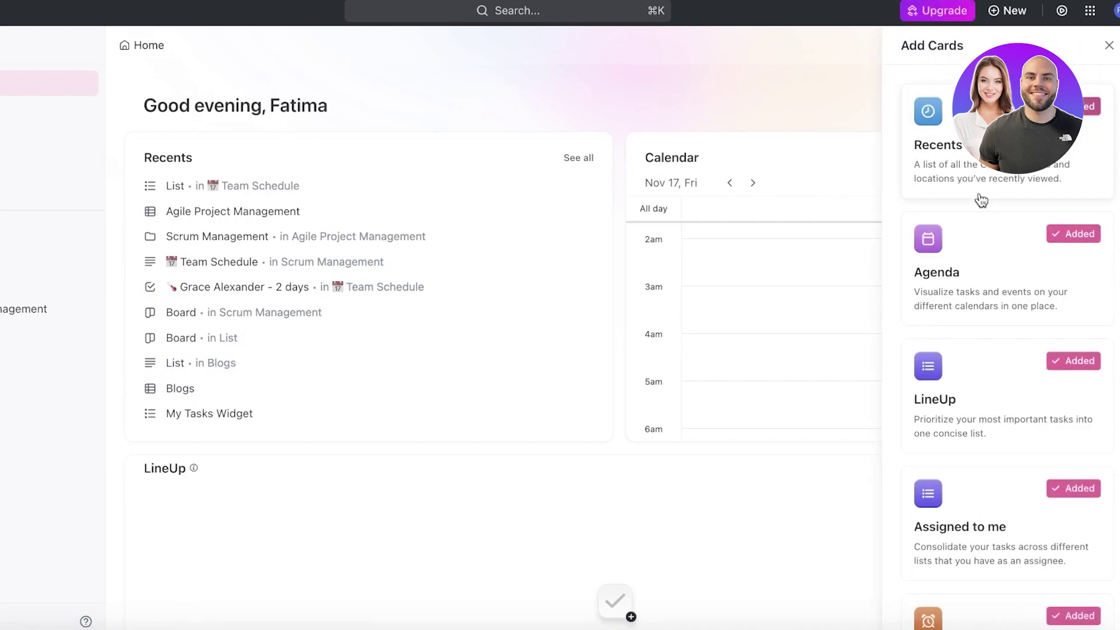
scroll(984, 203, "down", 6)
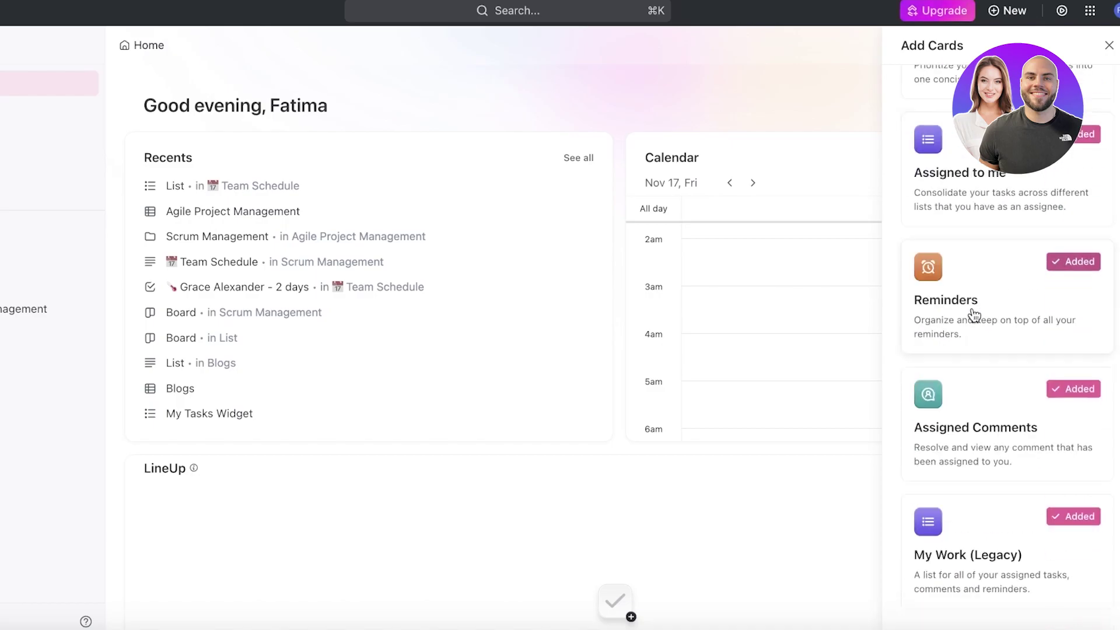
scroll(986, 361, "up", 6)
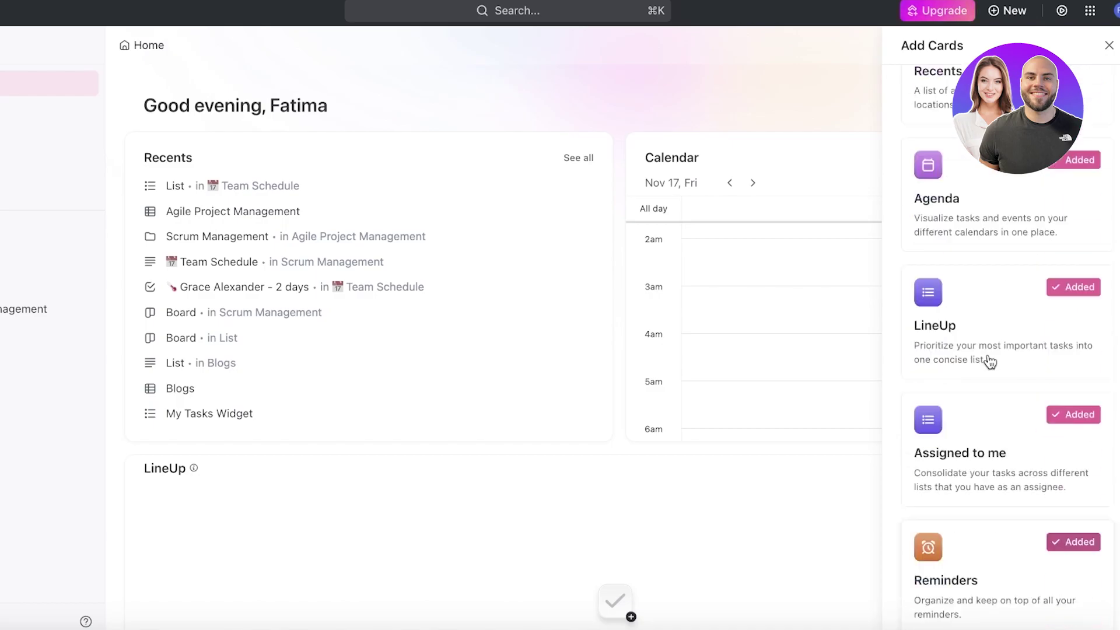
scroll(994, 374, "down", 6)
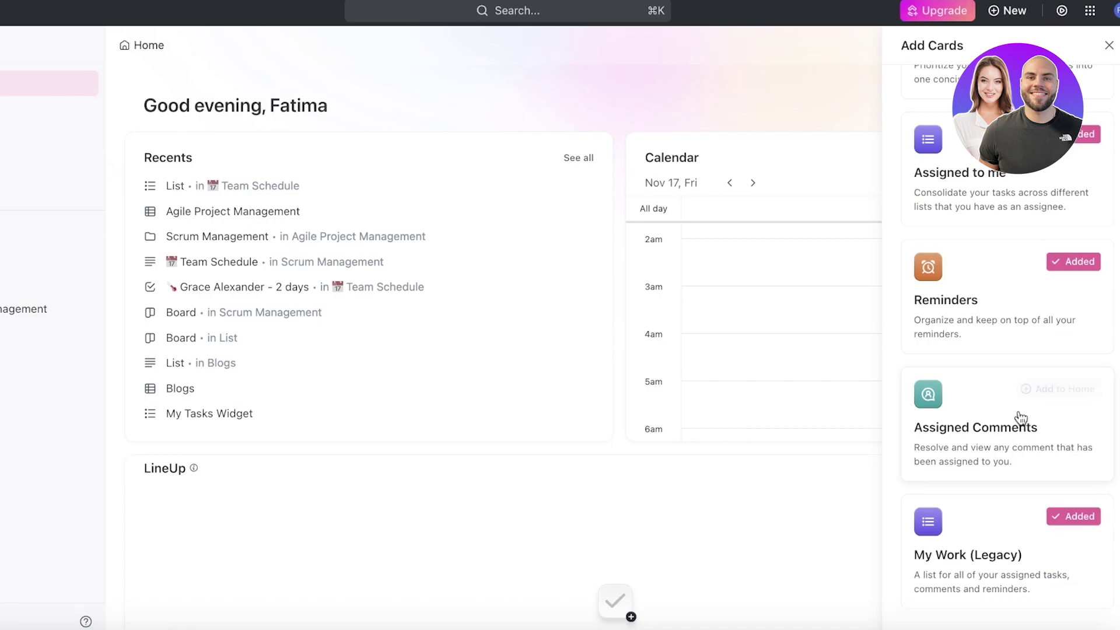
left_click(1050, 391)
left_click(1050, 391)
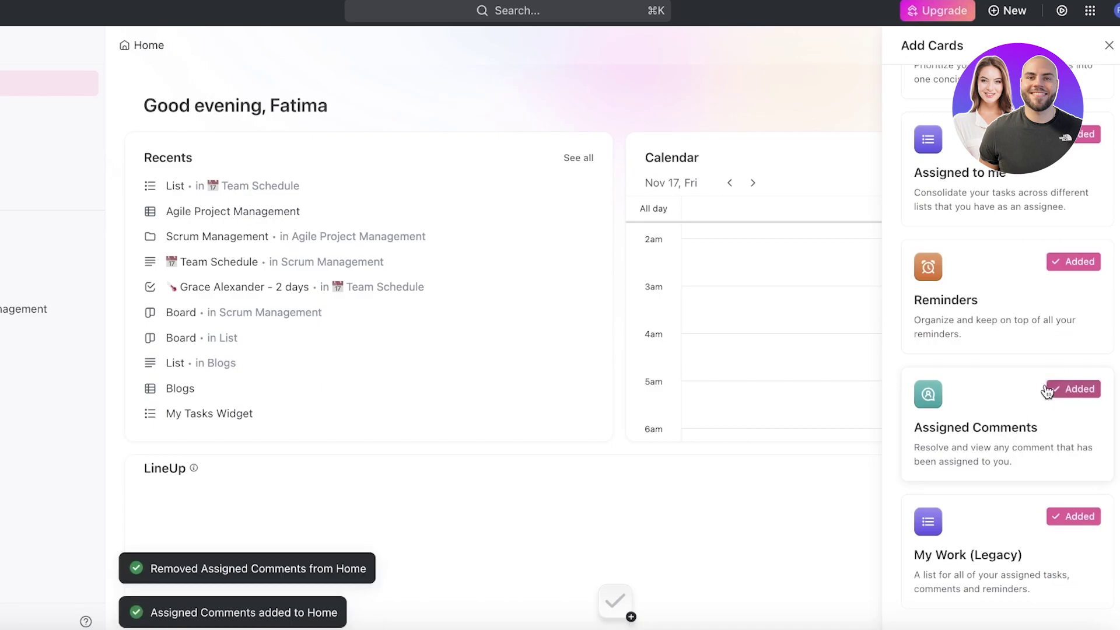
scroll(1044, 385, "up", 6)
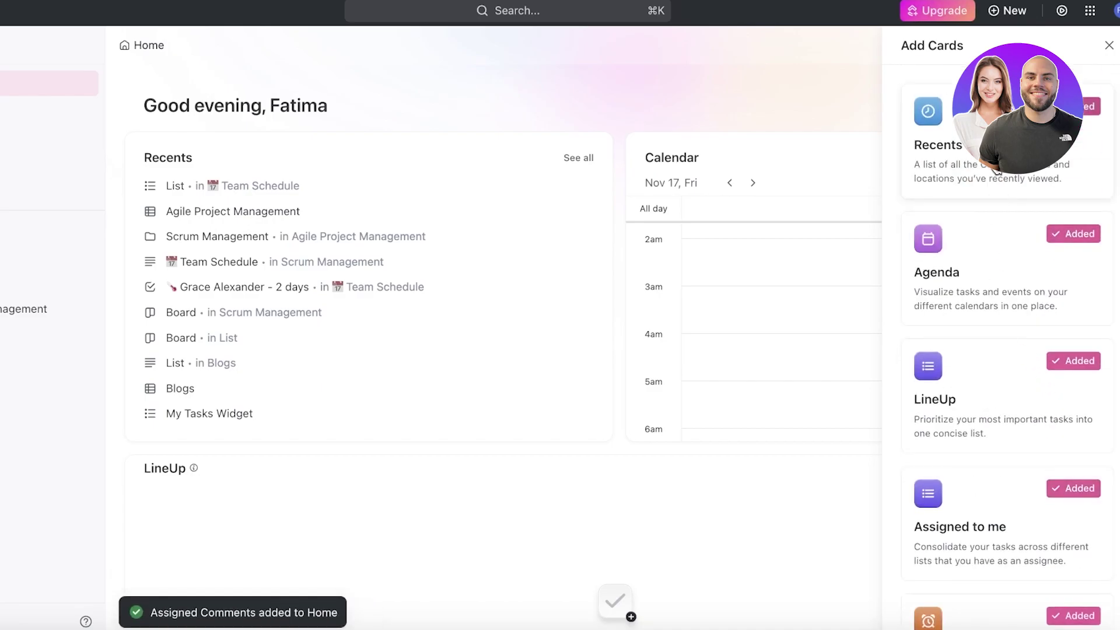
left_click(705, 186)
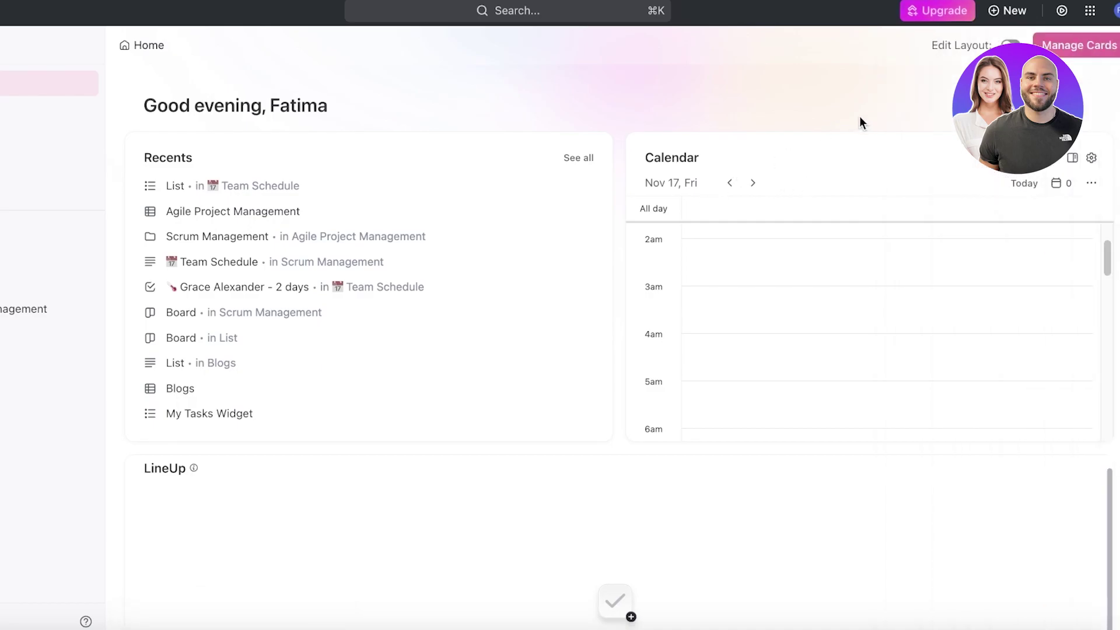
- Enable Edit Layout and move the Reminders card into the right column above Calendar
left_click(1009, 45)
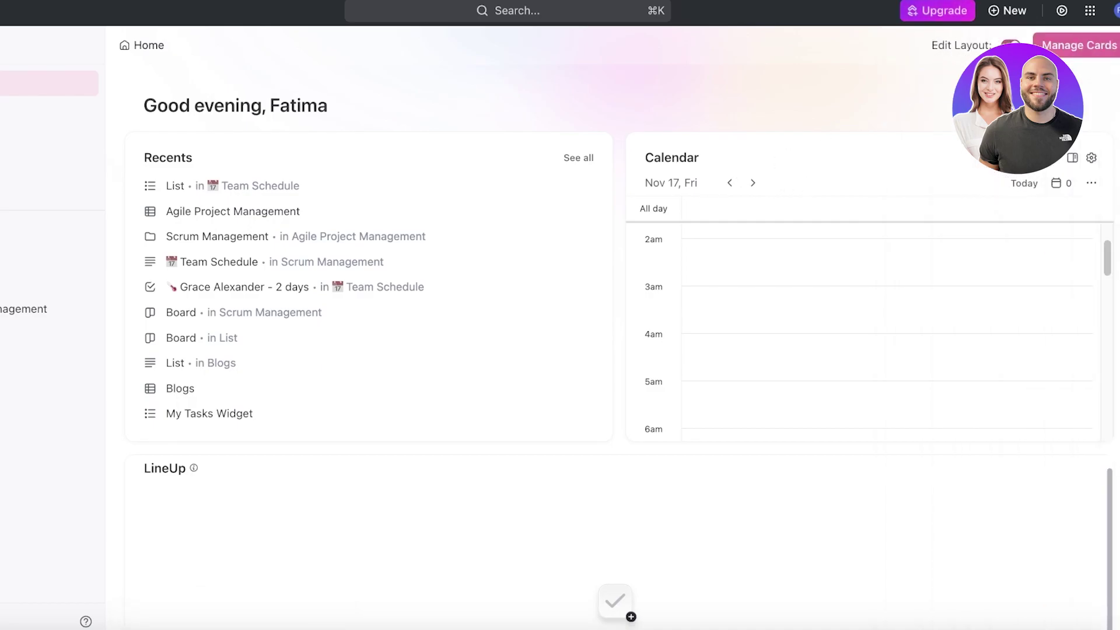
scroll(697, 280, "down", 10)
scroll(187, 332, "down", 3)
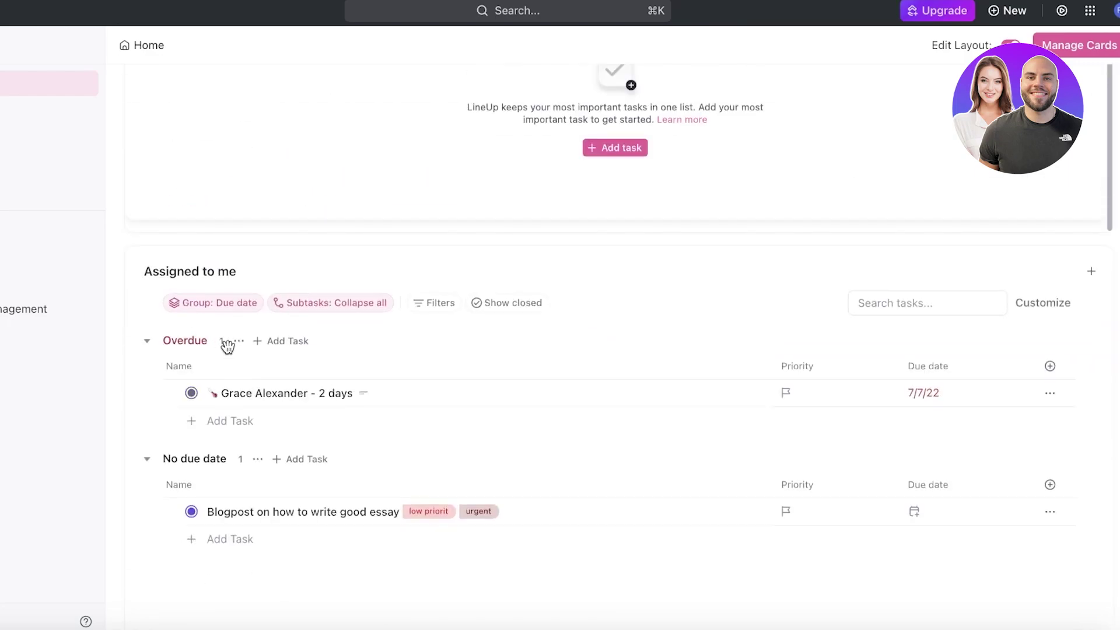
left_click_drag(217, 342, 482, 134)
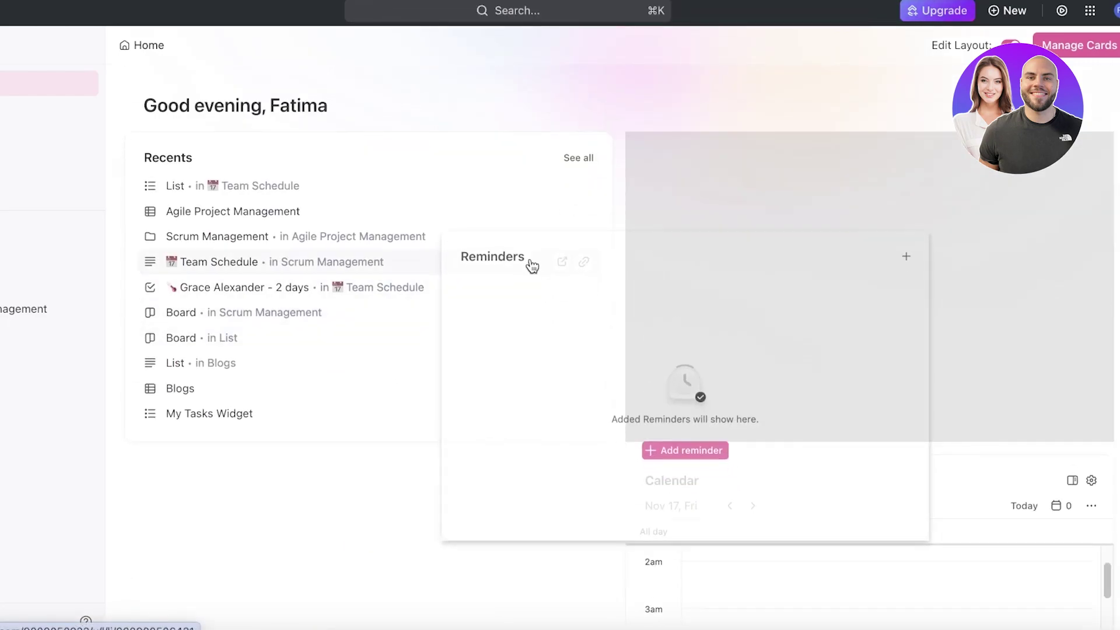
mouse_move(482, 131)
left_mouse_down()
mouse_move(693, 171)
mouse_move(671, 194)
left_mouse_up()
- Resize the LineUp card to half the page width
scroll(670, 221, "down", 5)
scroll(532, 288, "down", 3)
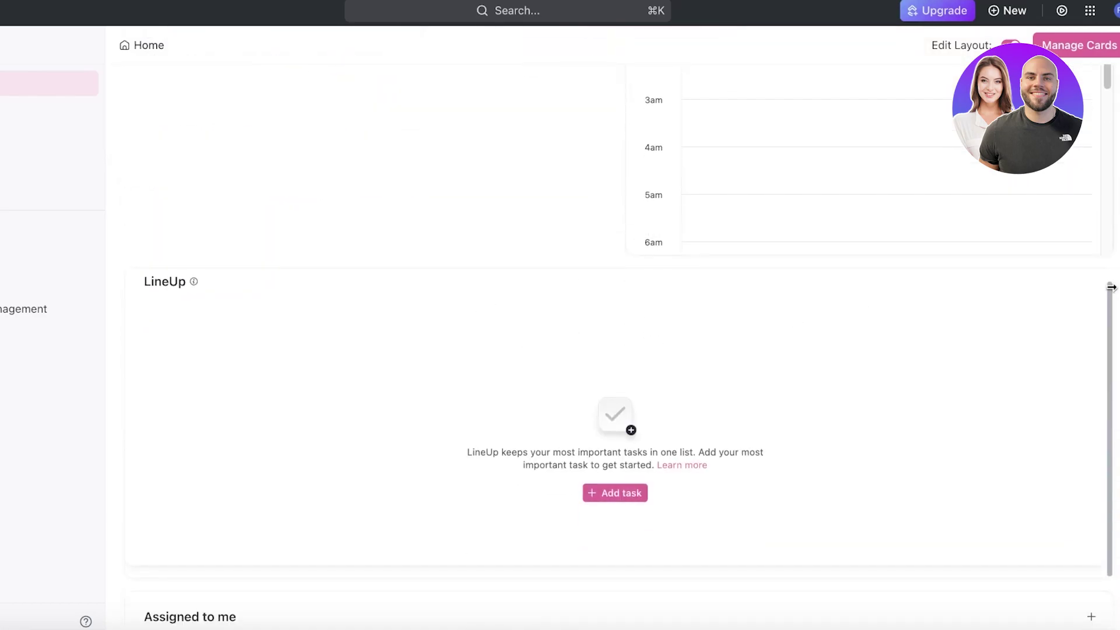
left_click_drag(1111, 286, 423, 297)
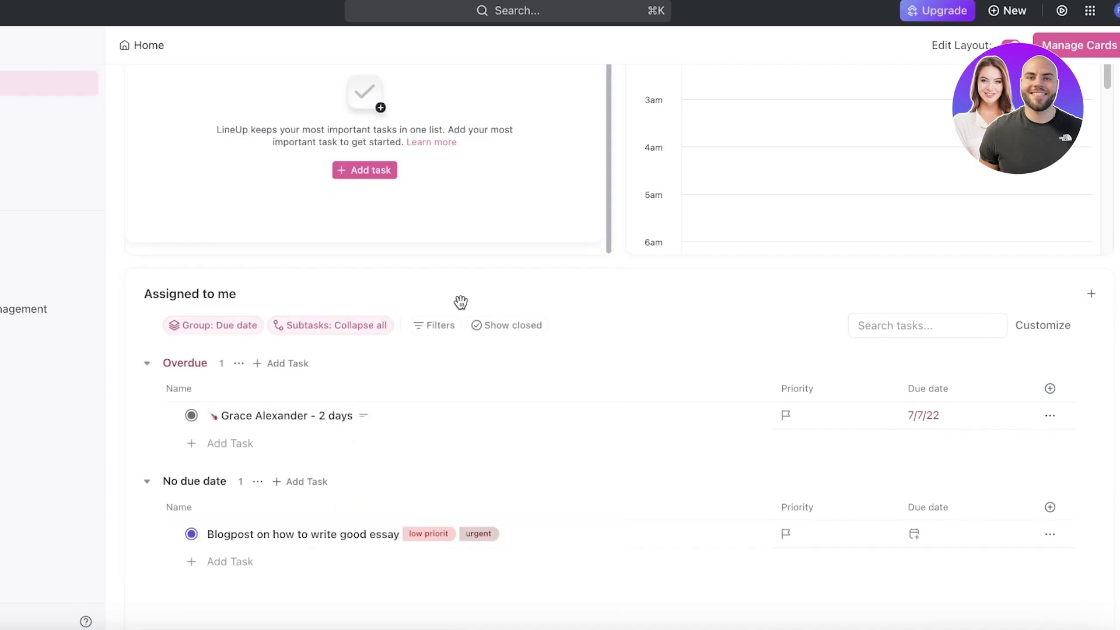
scroll(600, 192, "up", 8)
scroll(417, 315, "down", 4)
scroll(661, 252, "down", 8)
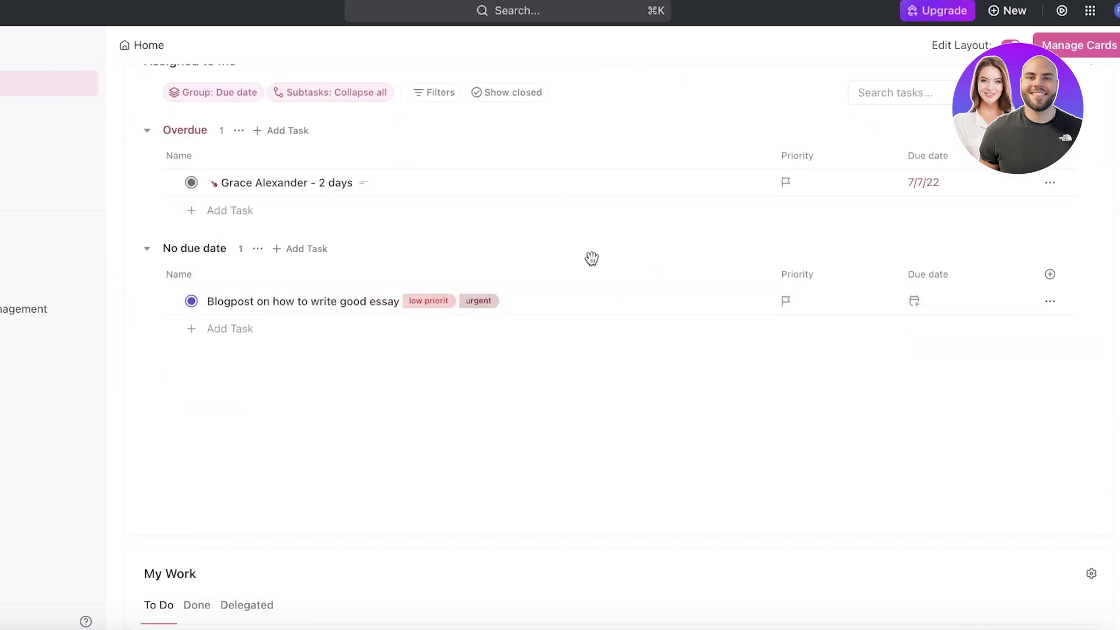
scroll(591, 258, "up", 4)
mouse_move(1112, 310)
left_mouse_down()
mouse_move(1113, 300)
mouse_move(1072, 296)
mouse_move(500, 286)
left_mouse_up()
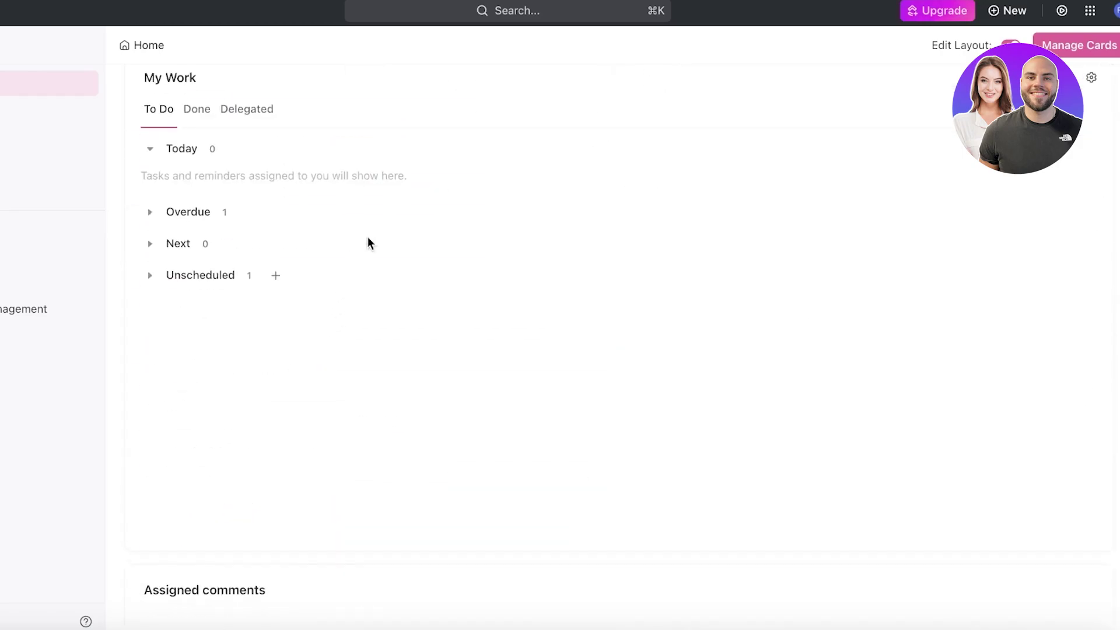
- Move My Work beside Assigned to me and review the two-column layout
left_click_drag(121, 325, 667, 286)
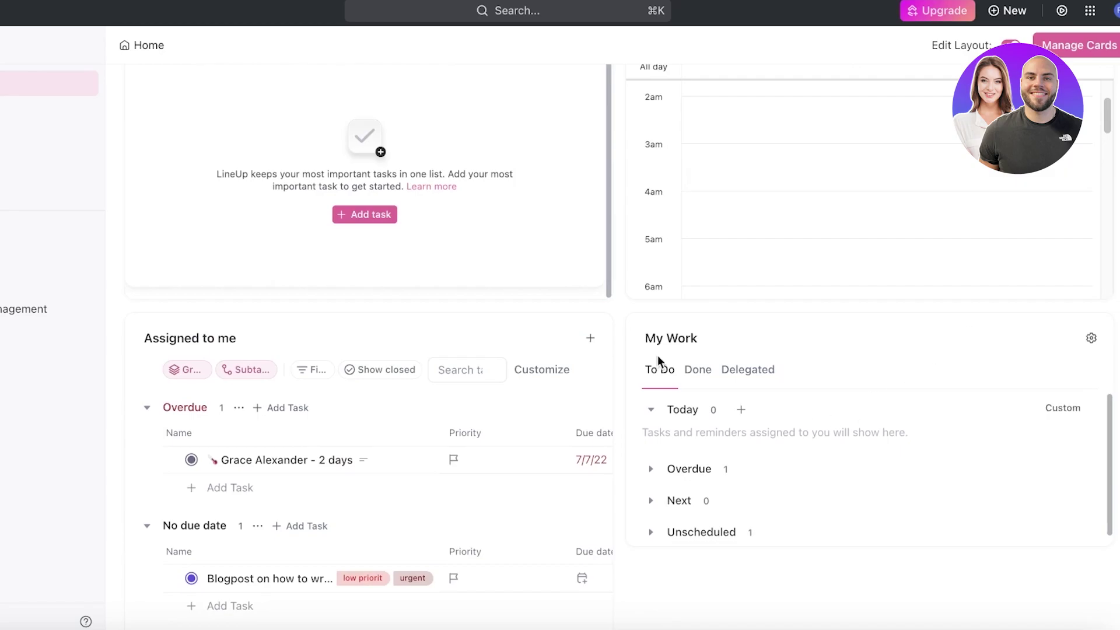
scroll(700, 245, "down", 10)
scroll(682, 204, "up", 10)
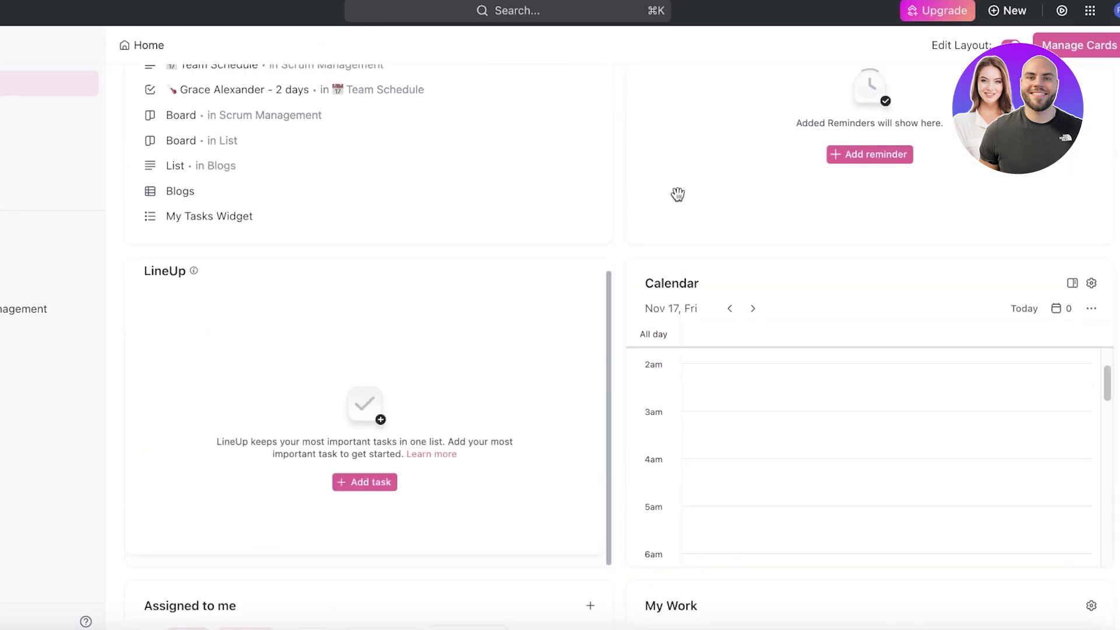
scroll(675, 193, "up", 3)
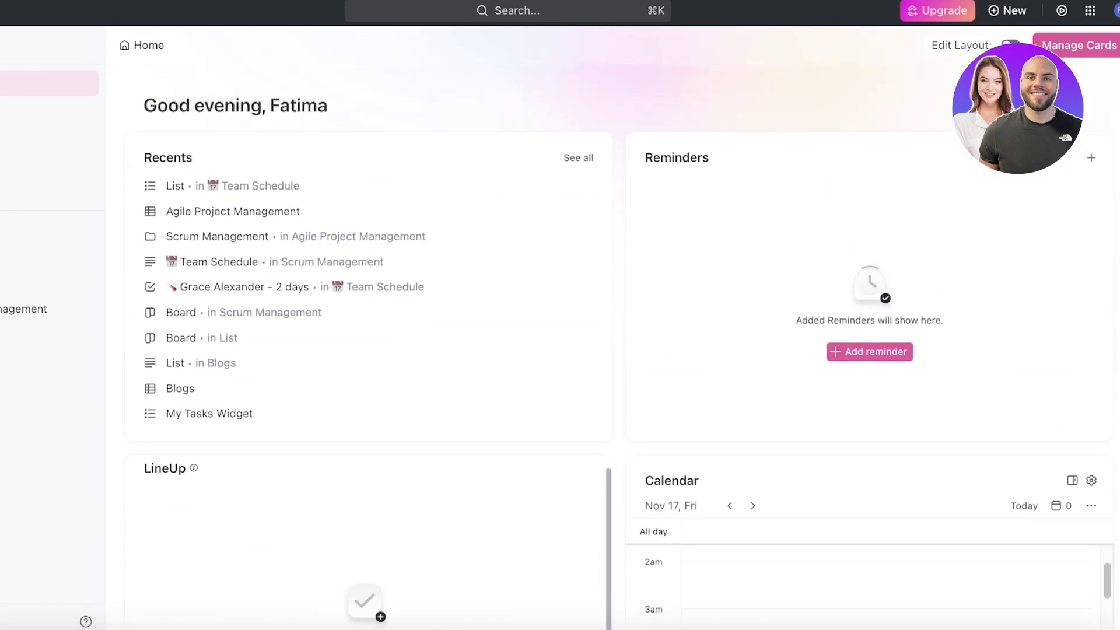
scroll(446, 230, "down", 8)
scroll(436, 225, "down", 5)
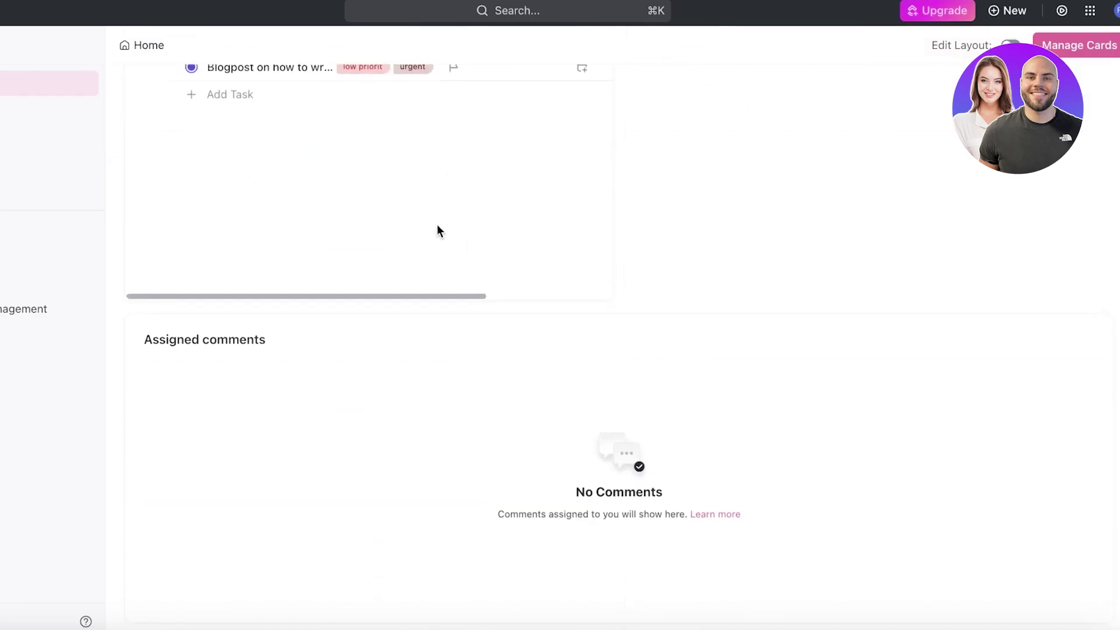
scroll(436, 224, "up", 9)
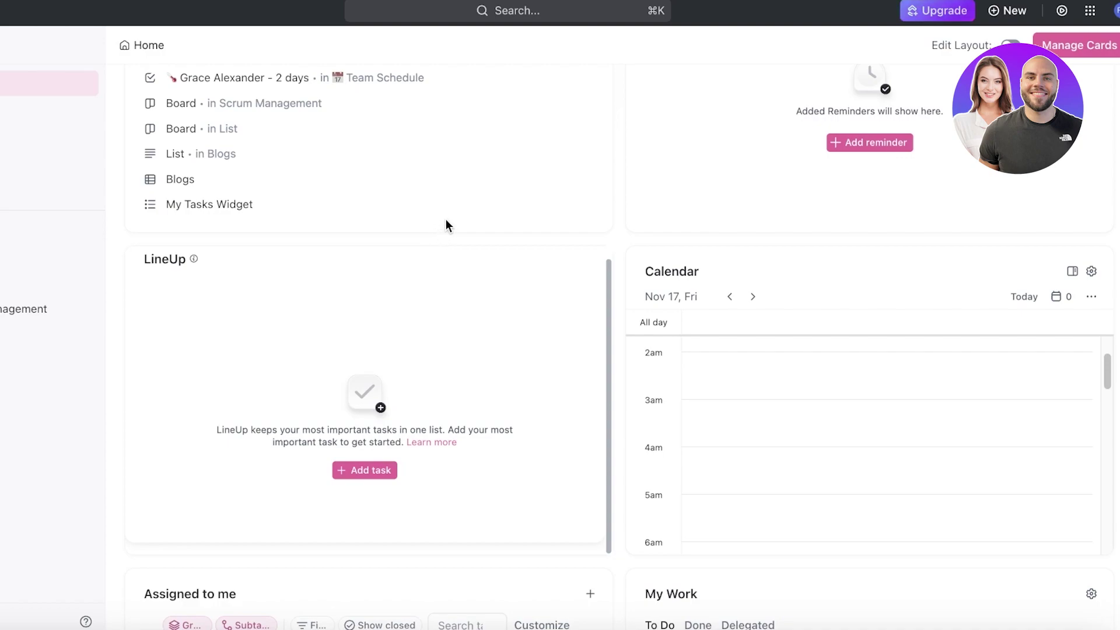
scroll(427, 225, "up", 4)
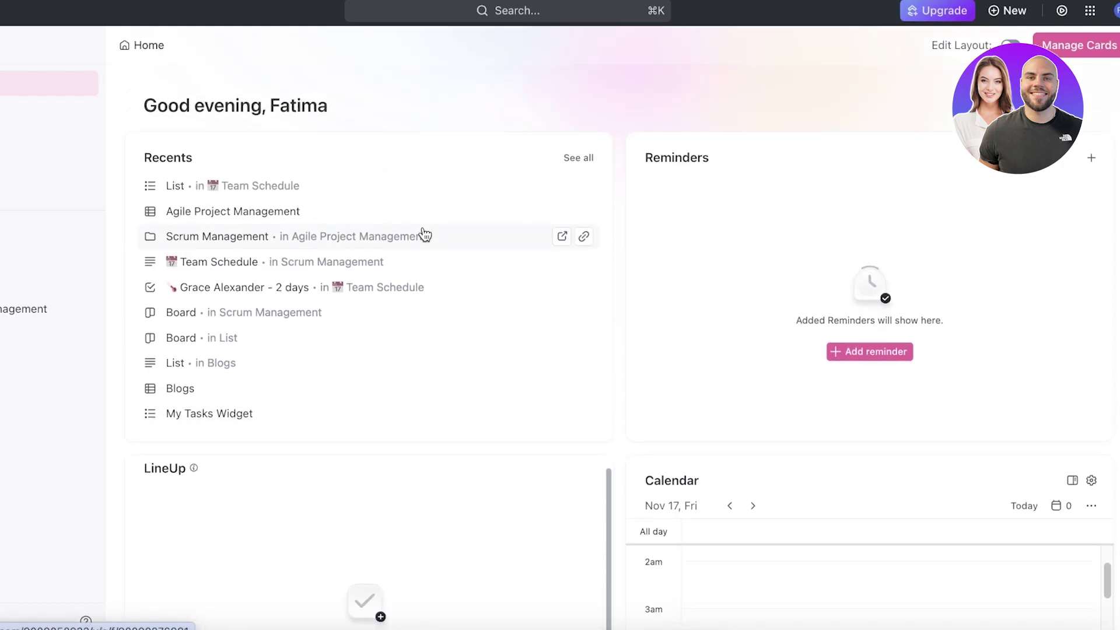
- Browse Agile Project Management's Getting Started Guide and Projects list, then return Home
left_click(100, 316)
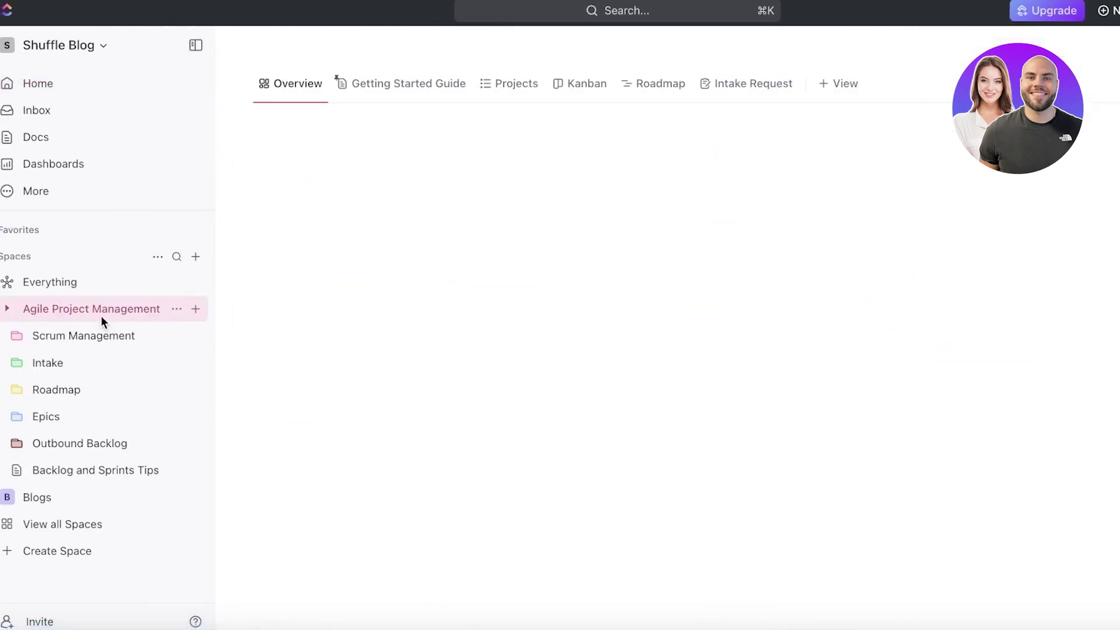
left_click(452, 152)
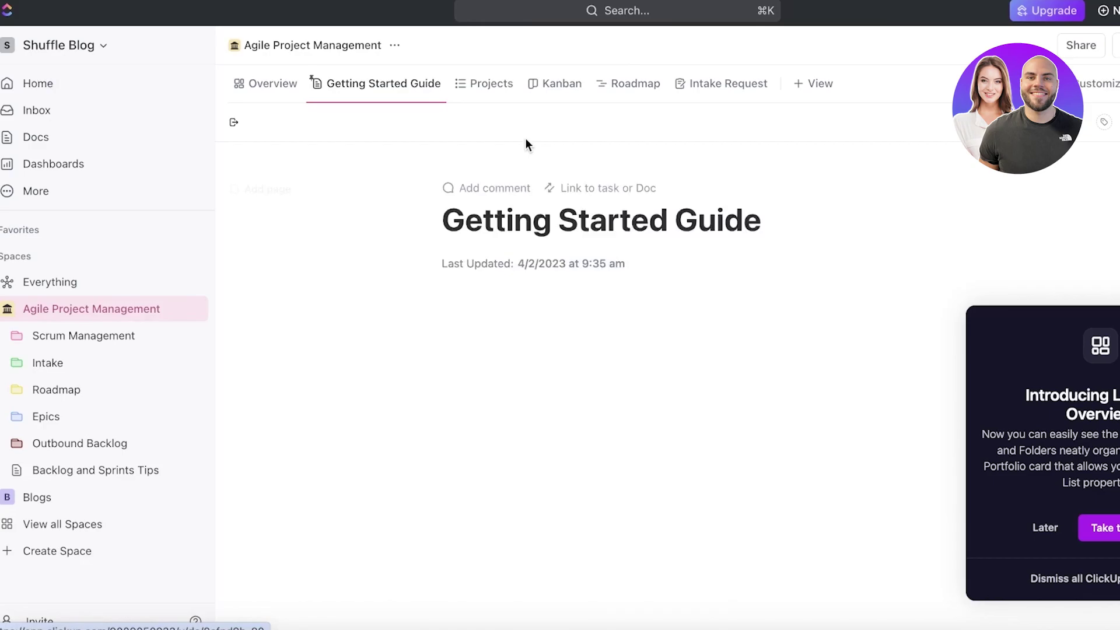
left_click(491, 83)
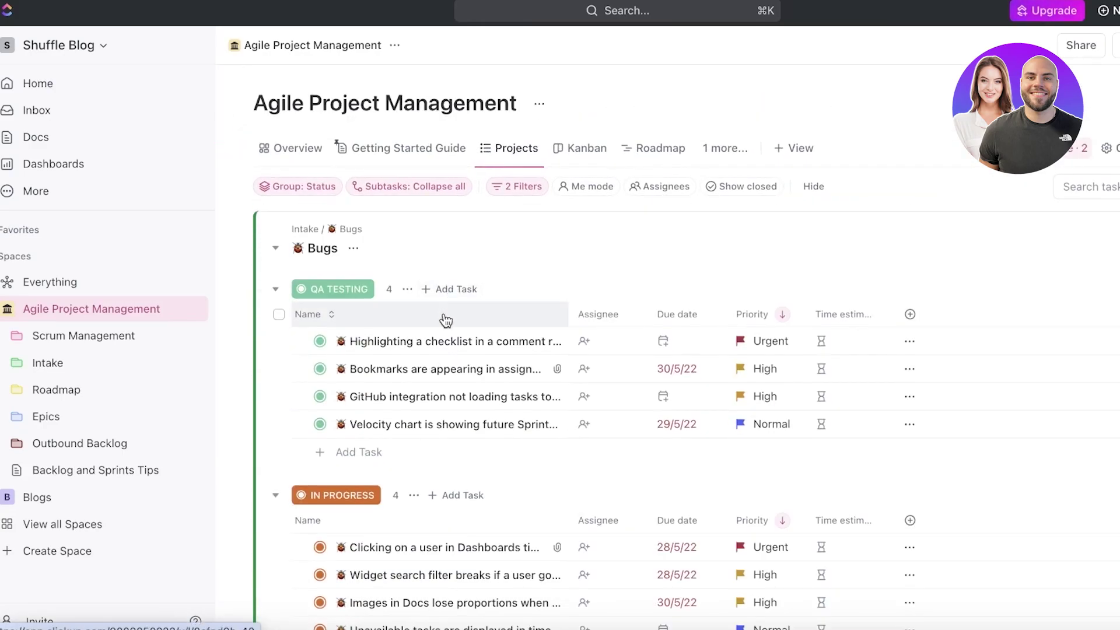
mouse_move(402, 369)
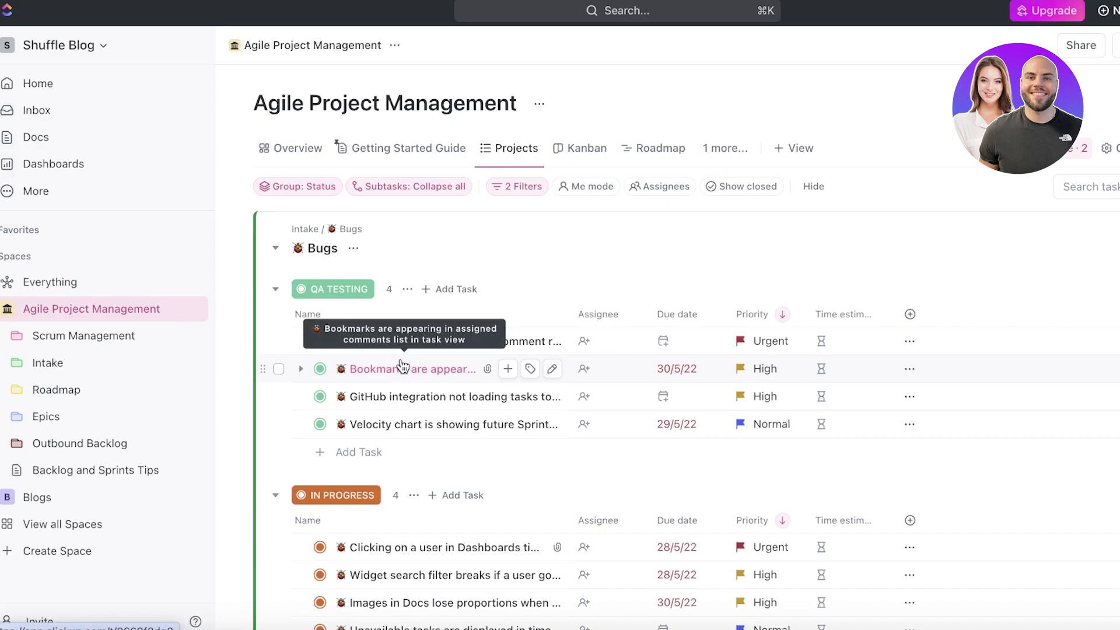
scroll(402, 366, "down", 3)
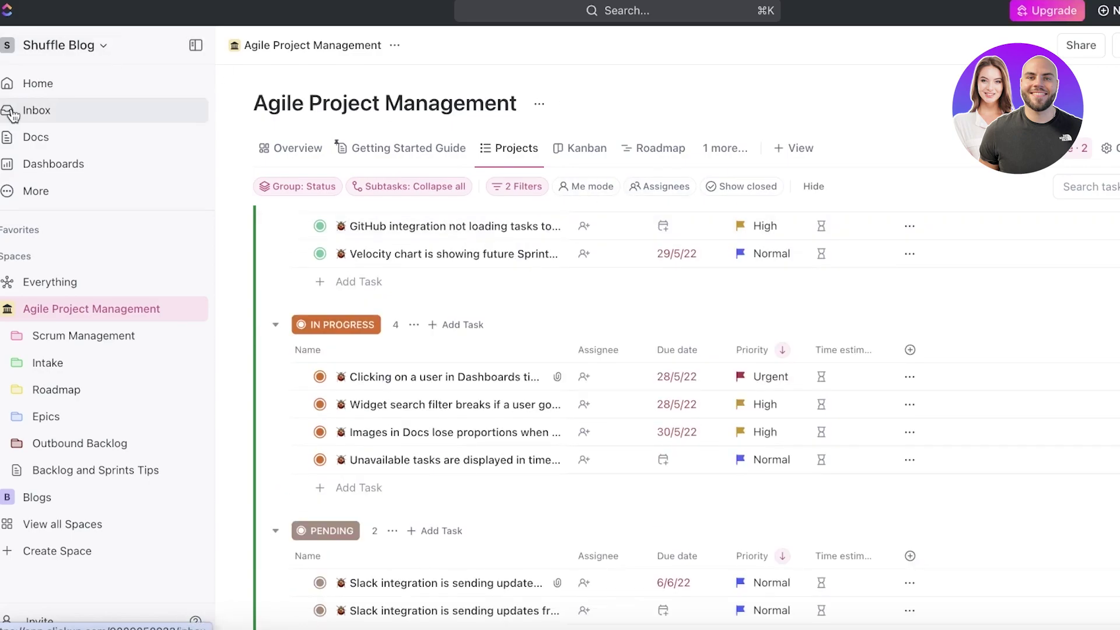
left_click(23, 87)
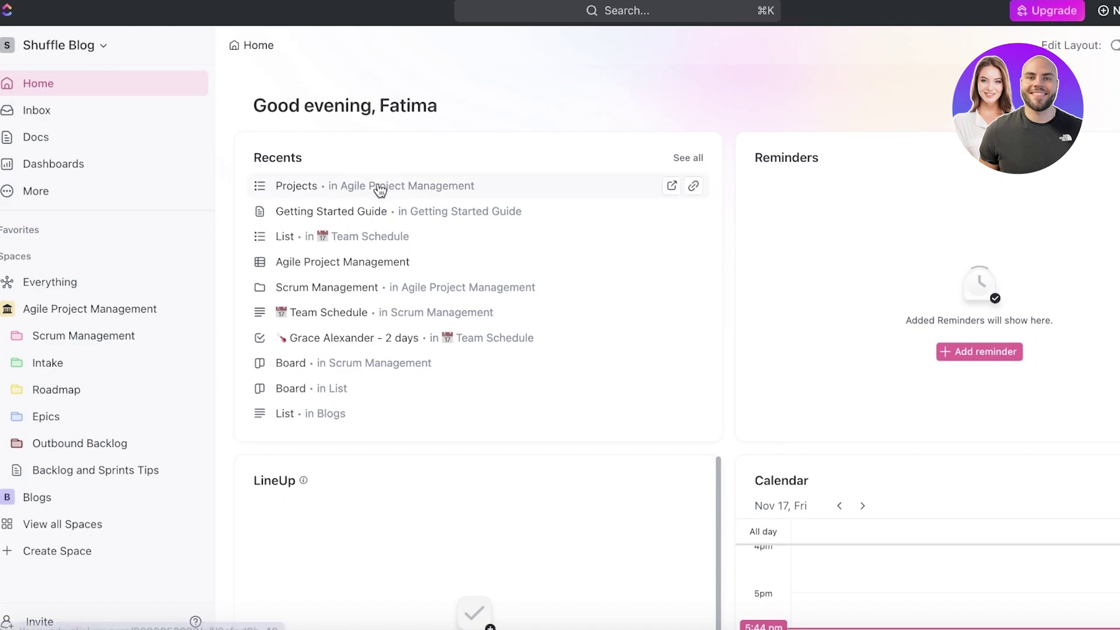
mouse_move(375, 185)
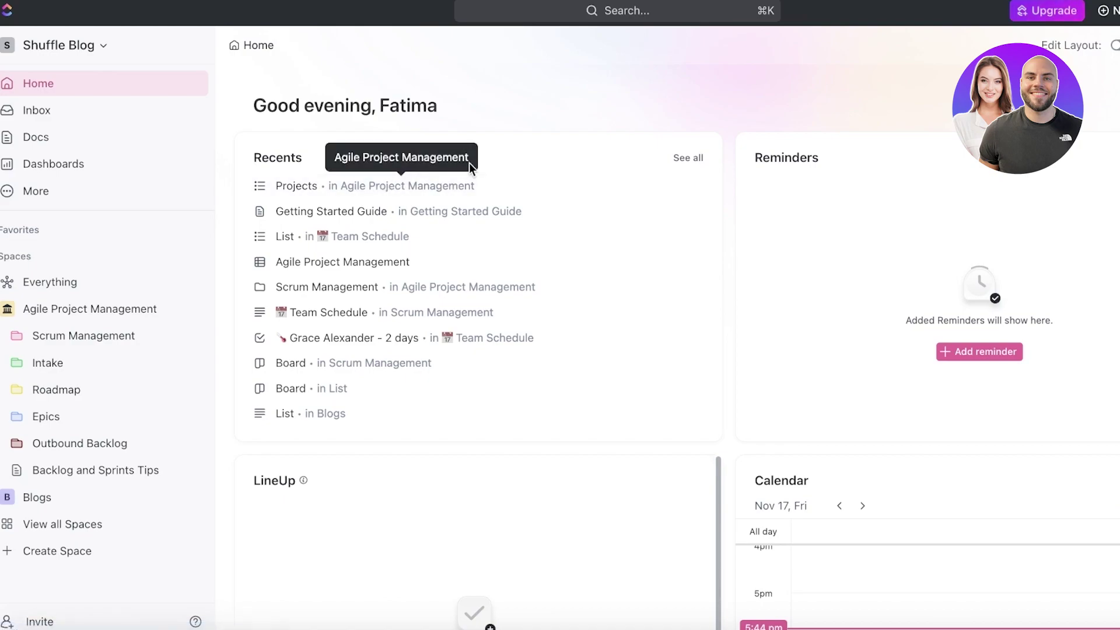
- Check the Inbox's Other, Snoozed, Cleared and Important notifications, ending on Inbox Zero
left_click(70, 120)
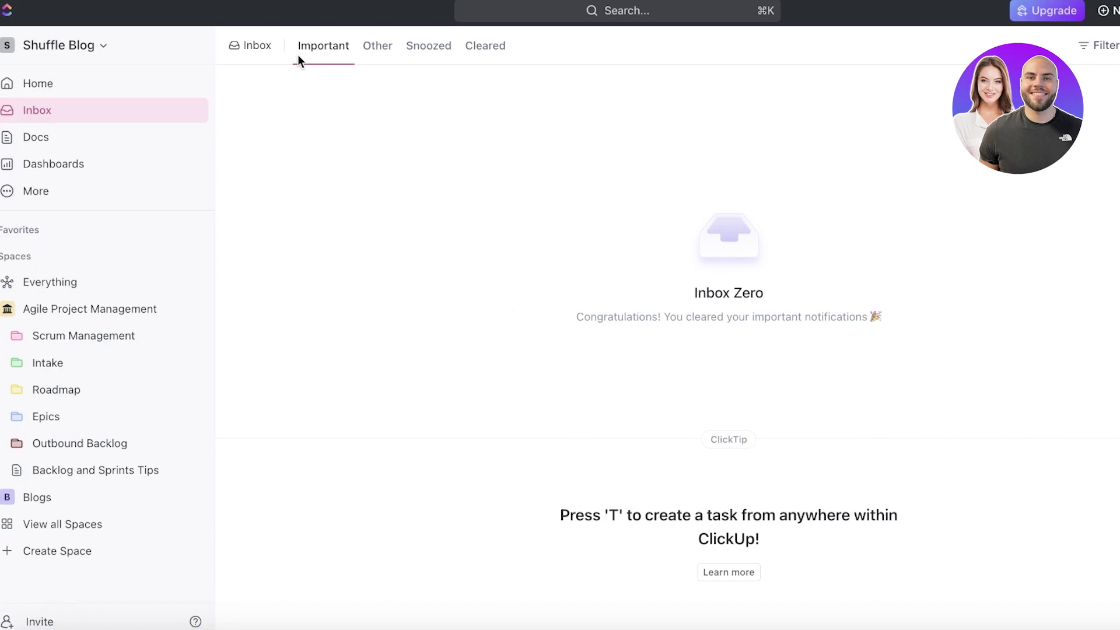
left_click(377, 47)
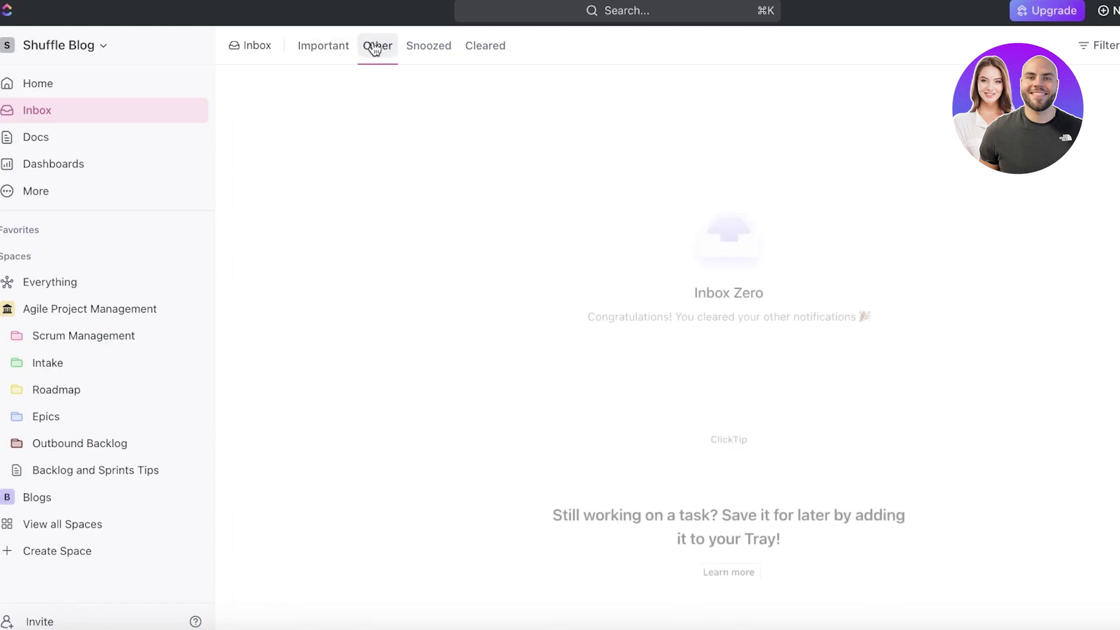
left_click(424, 52)
left_click(487, 50)
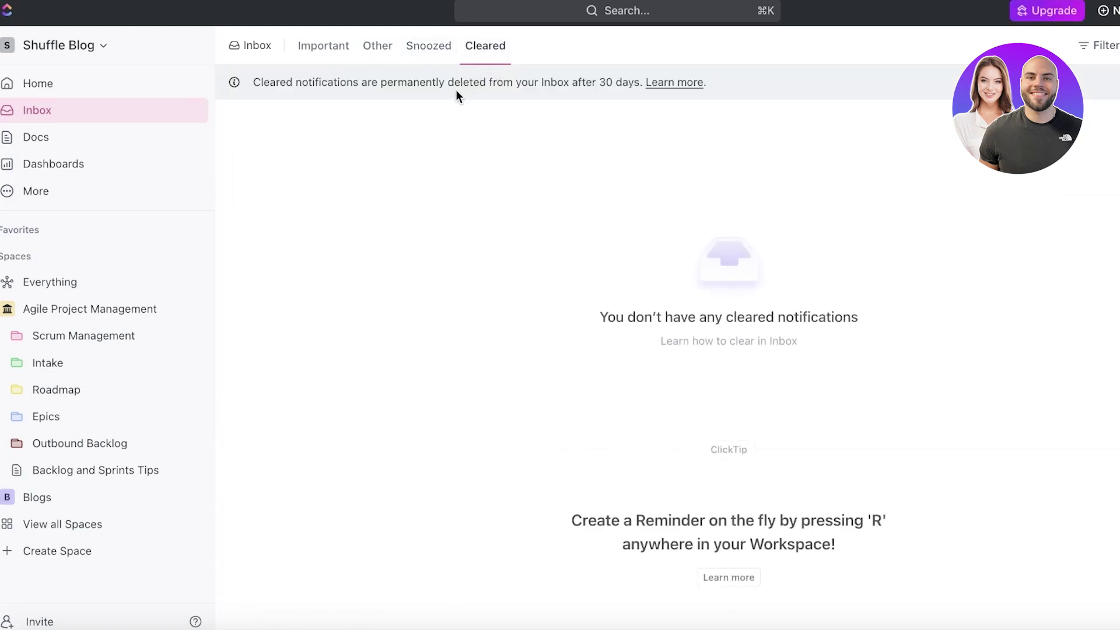
left_click_drag(253, 45, 256, 43)
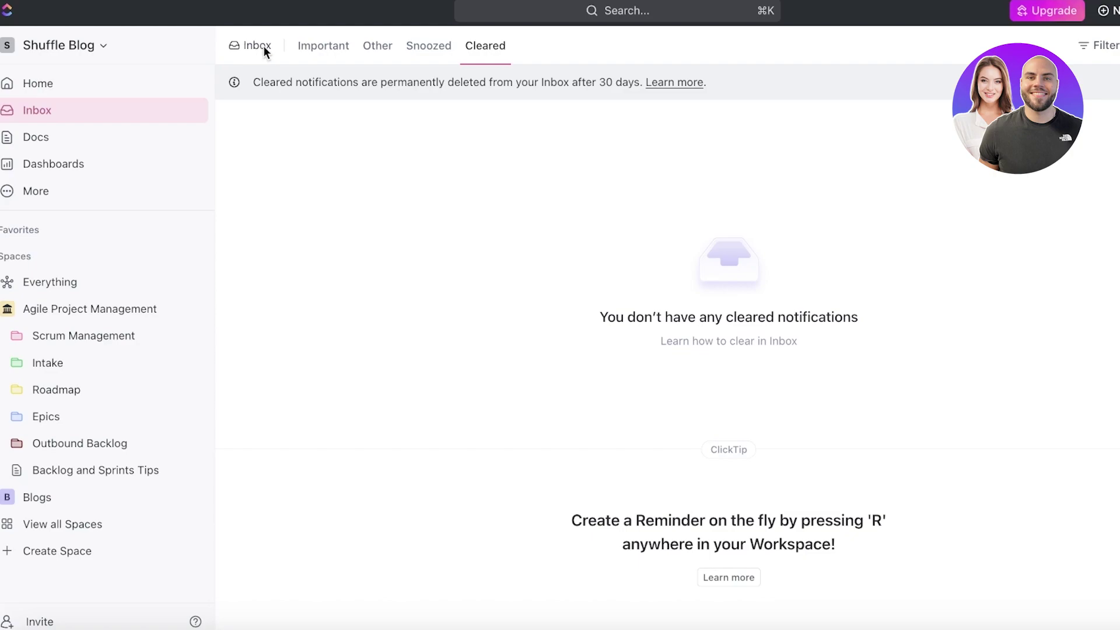
left_click(333, 48)
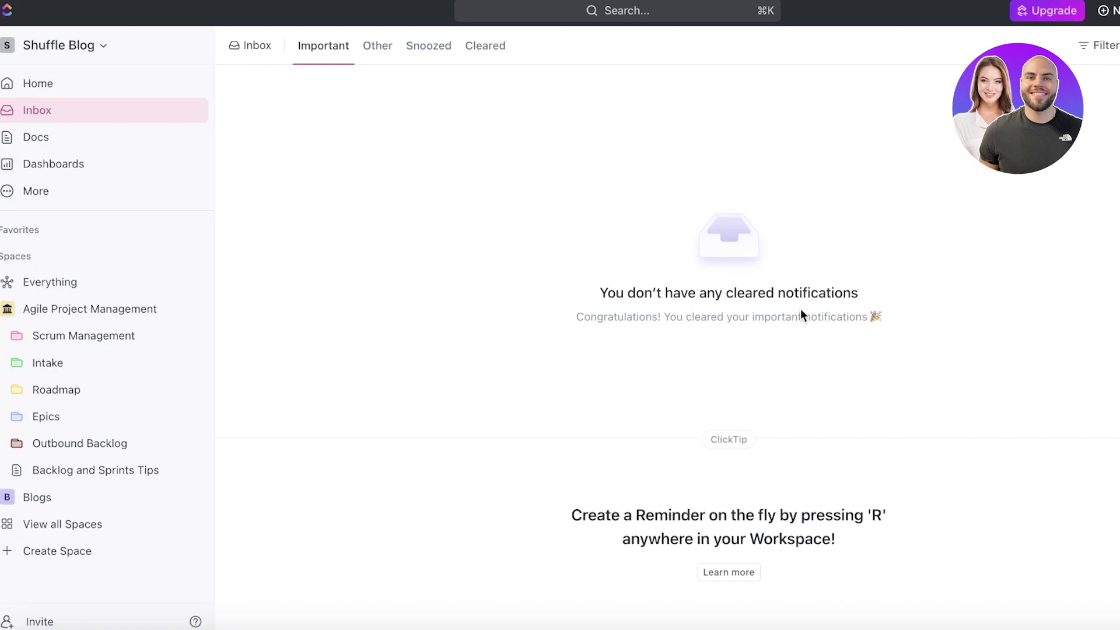
left_click(16, 110)
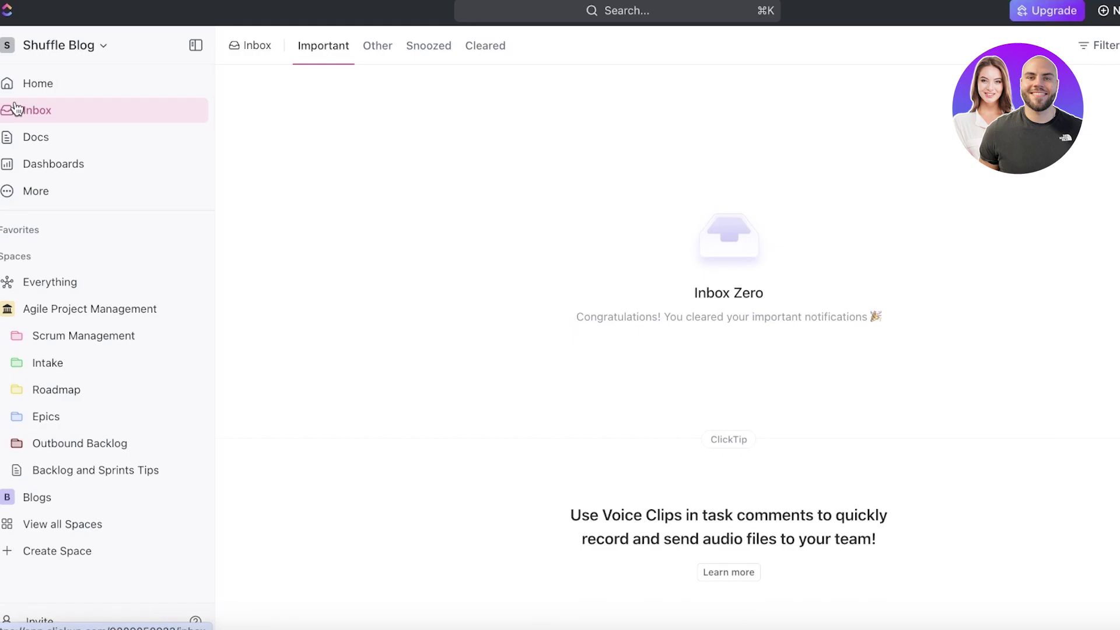
left_click(42, 136)
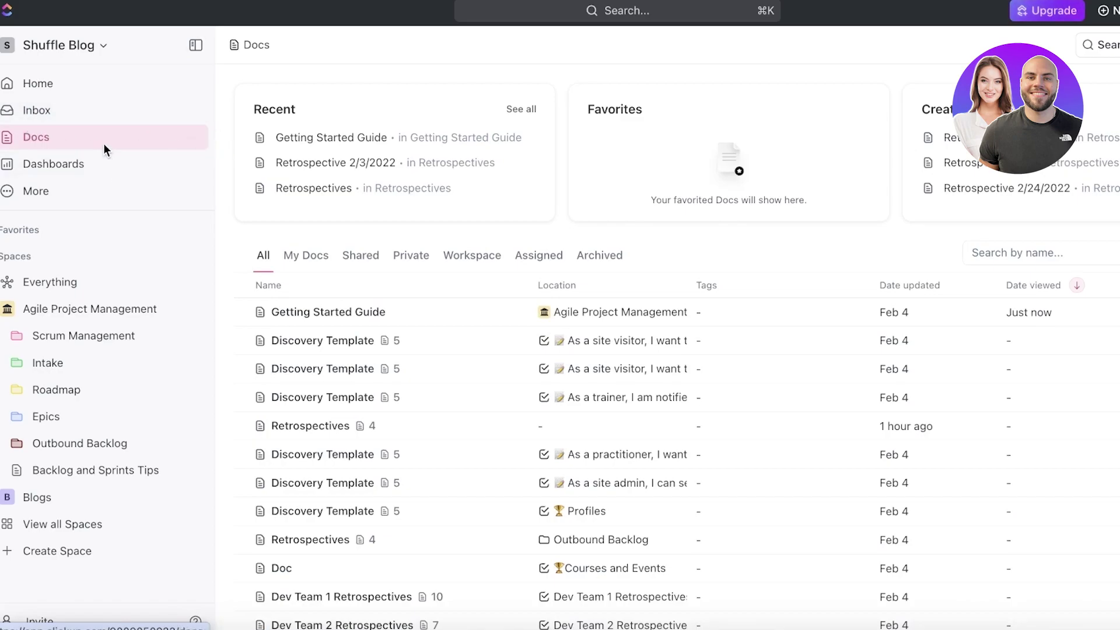
scroll(514, 205, "down", 3)
scroll(511, 201, "up", 3)
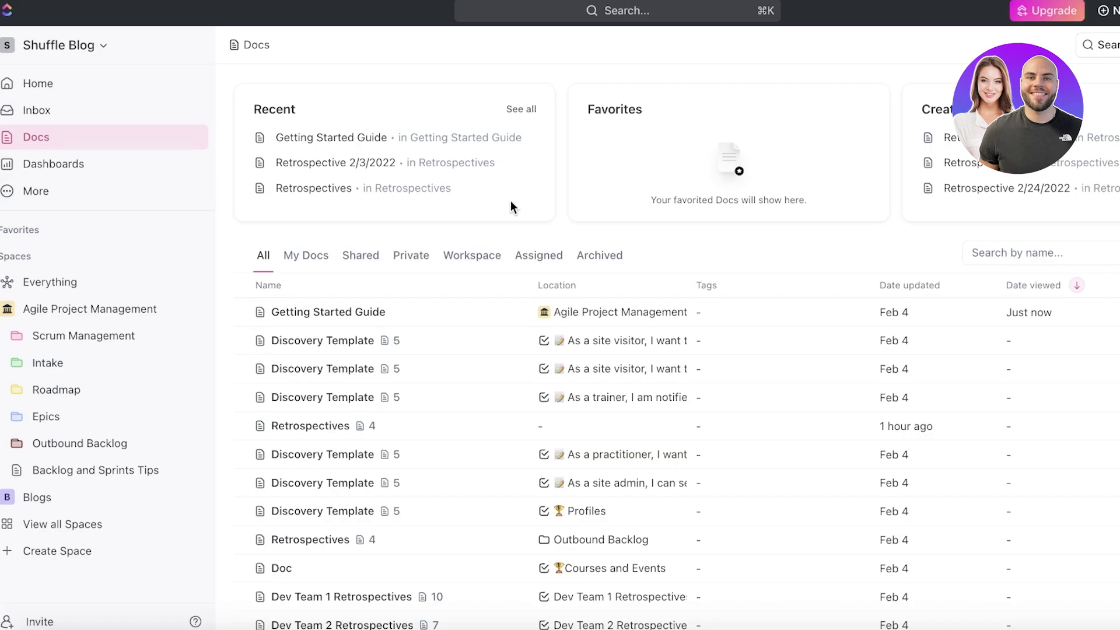
scroll(382, 192, "down", 3)
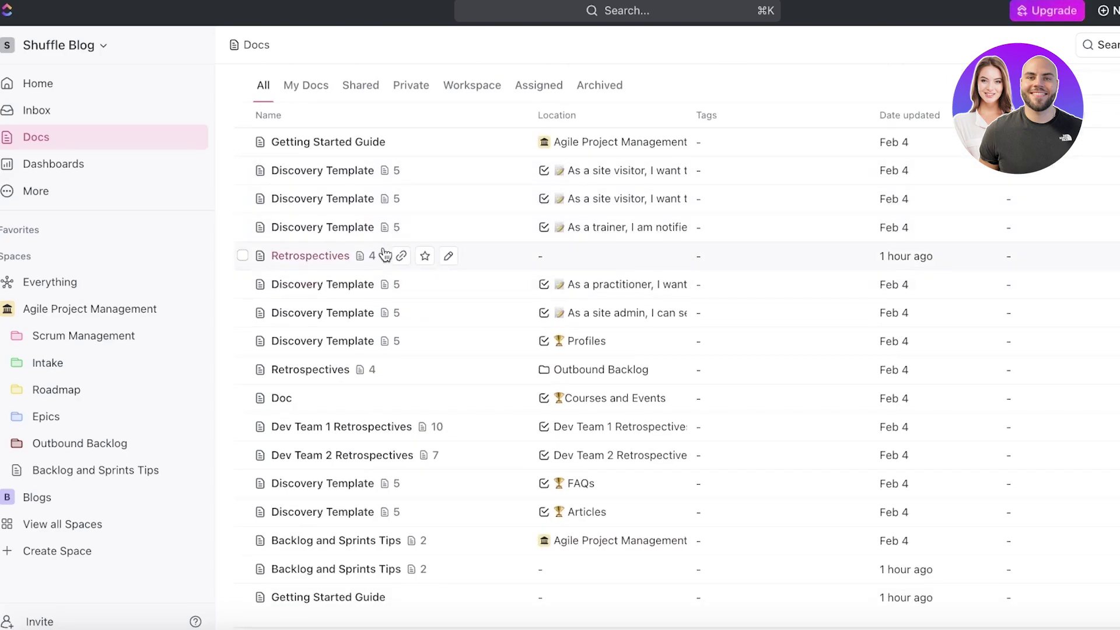
scroll(387, 228, "up", 3)
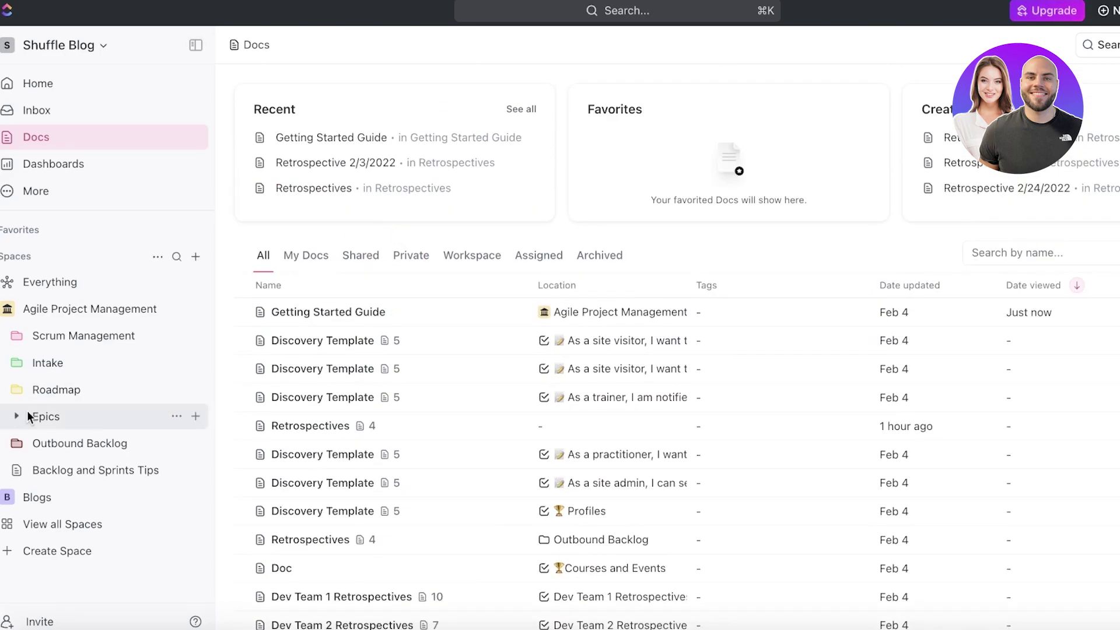
left_click(48, 362)
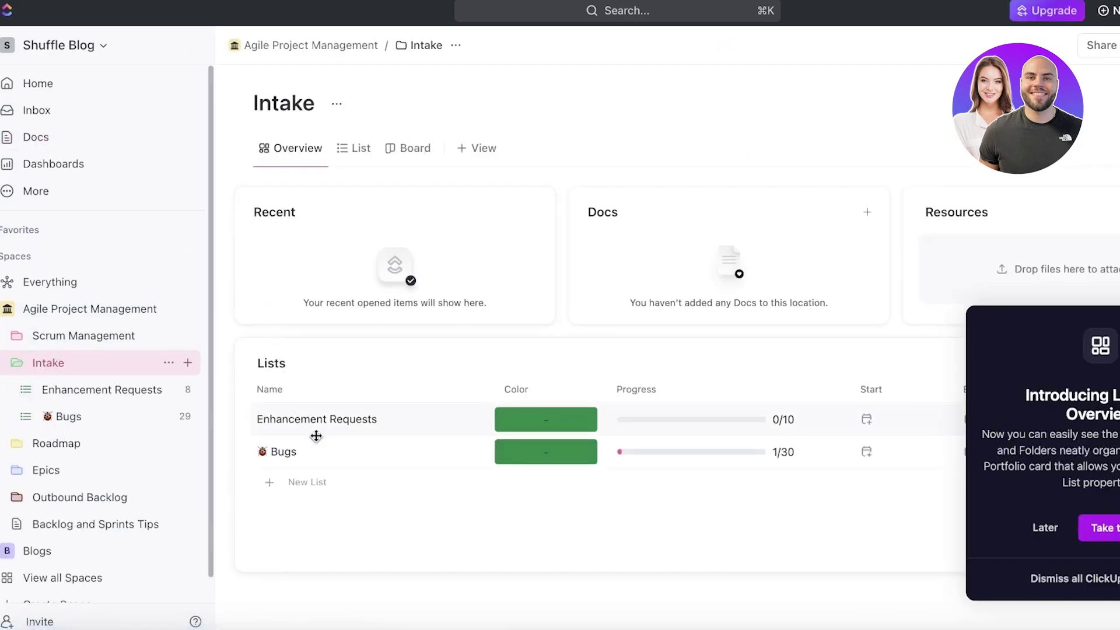
left_click(354, 421)
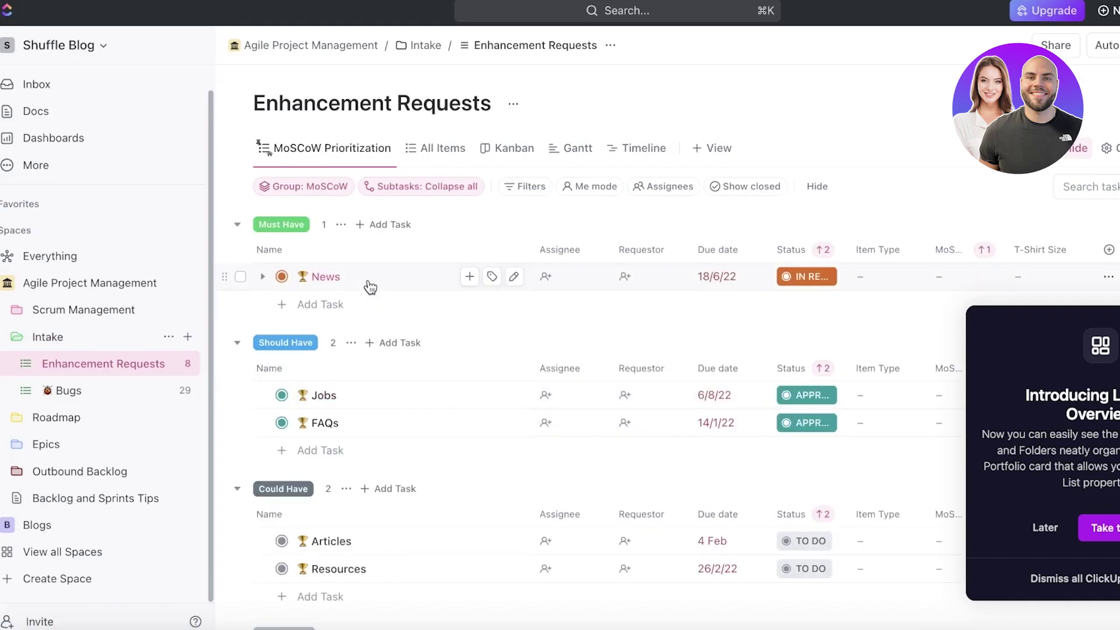
left_click(368, 284)
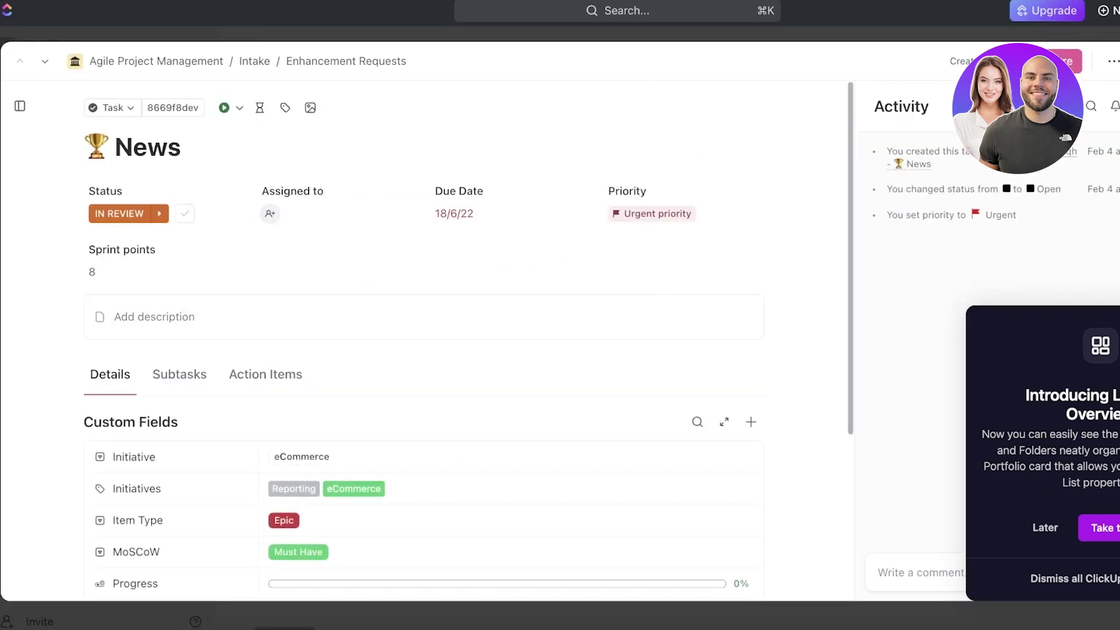
left_click(1105, 61)
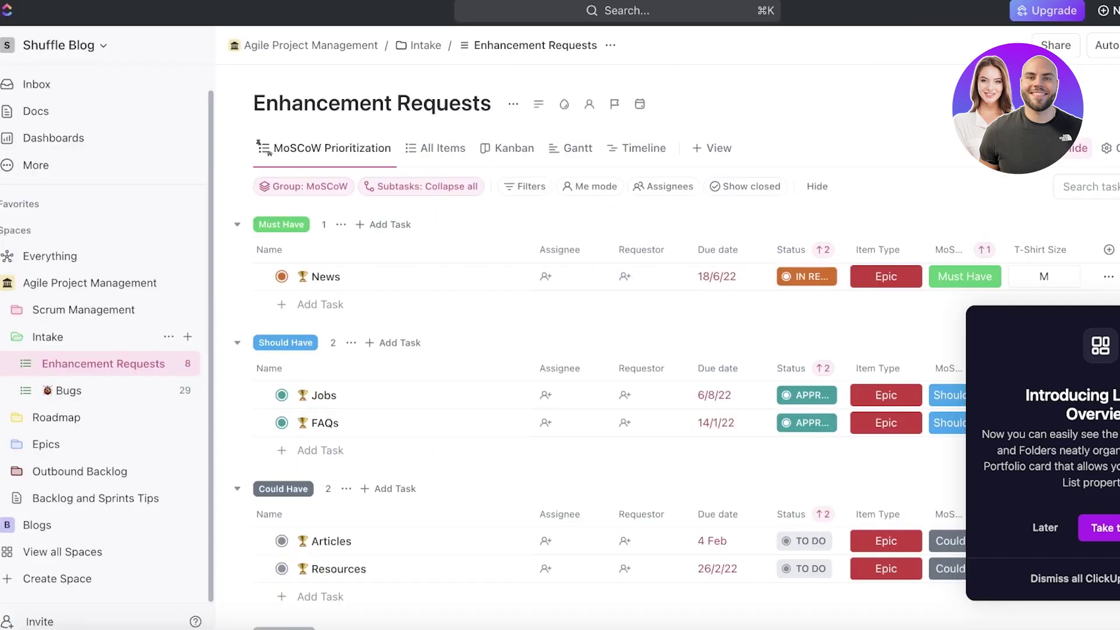
left_click(31, 110)
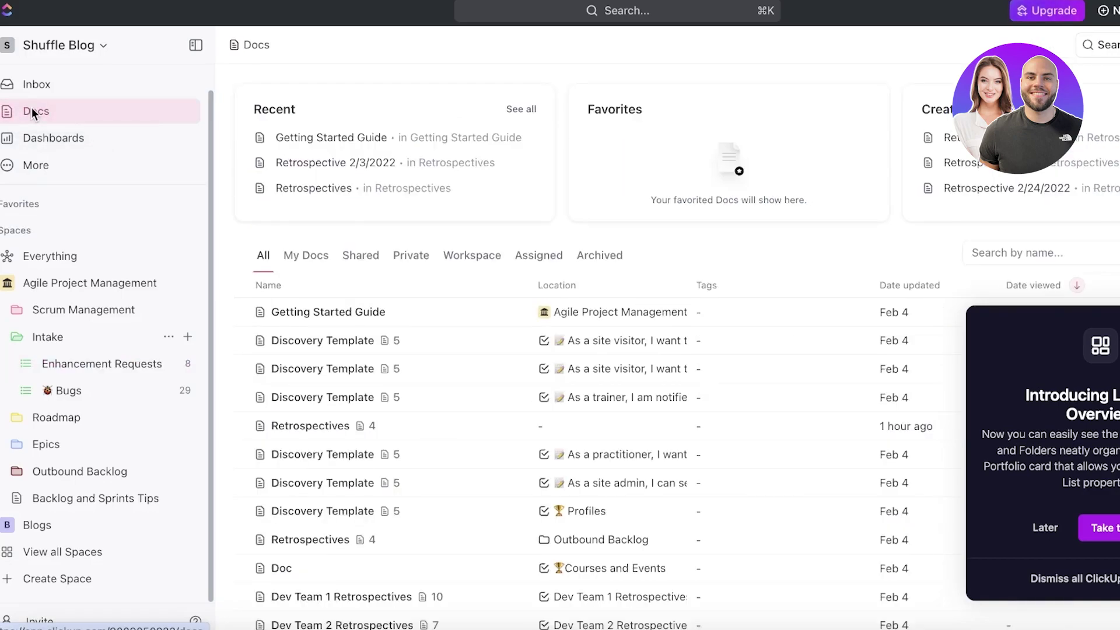
- Filter the Docs hub to Archived docs, which shows no matching results
scroll(466, 262, "down", 3)
scroll(437, 291, "up", 3)
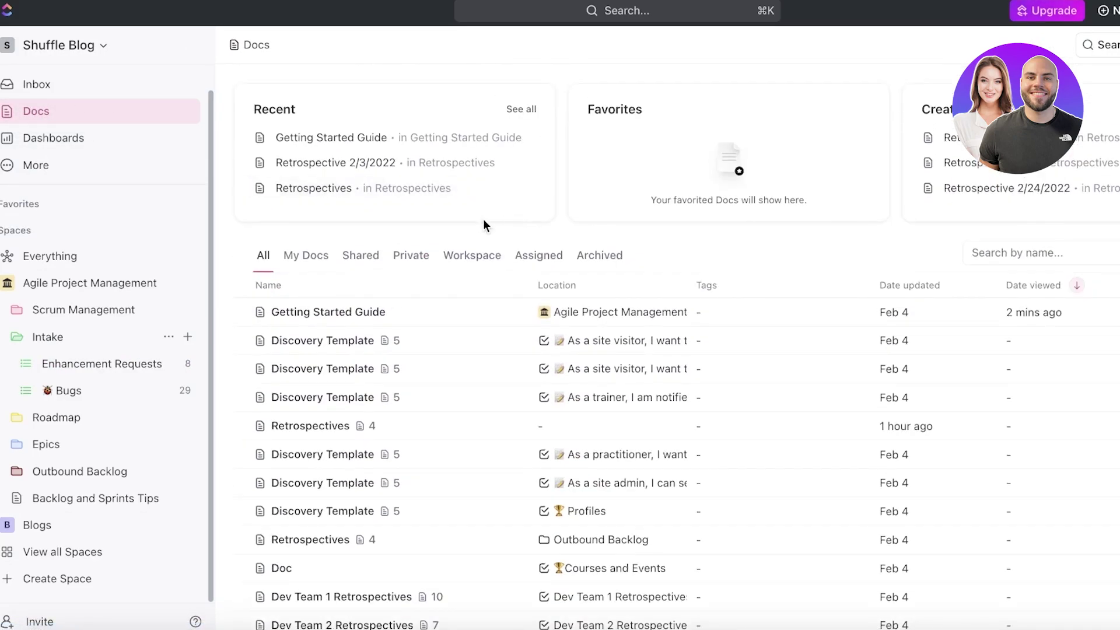
scroll(483, 222, "down", 3)
scroll(443, 356, "up", 3)
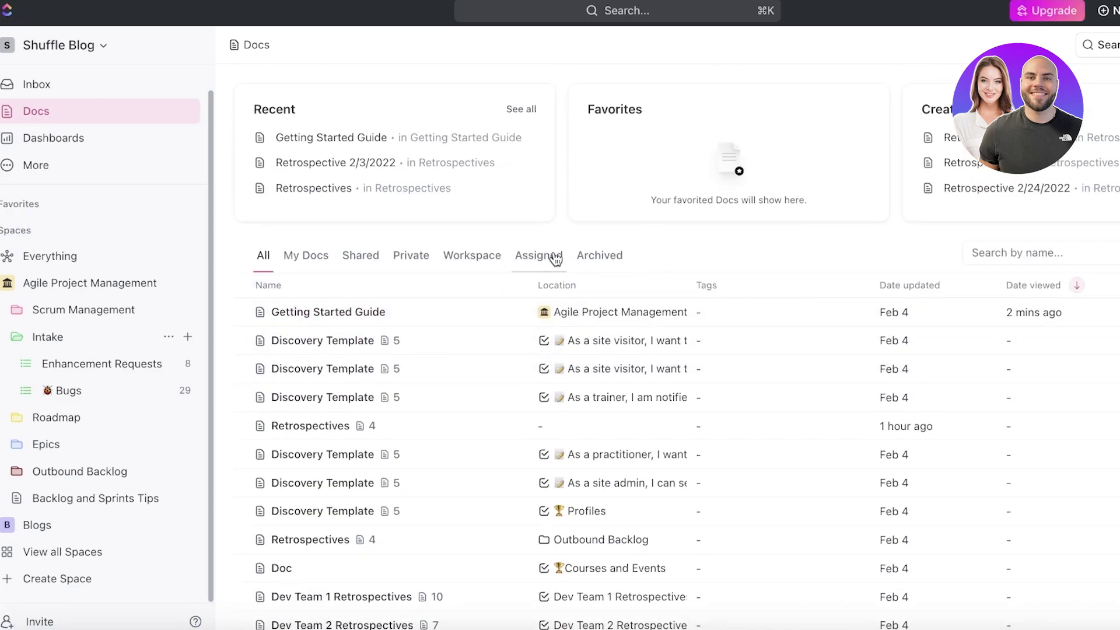
left_click(576, 262)
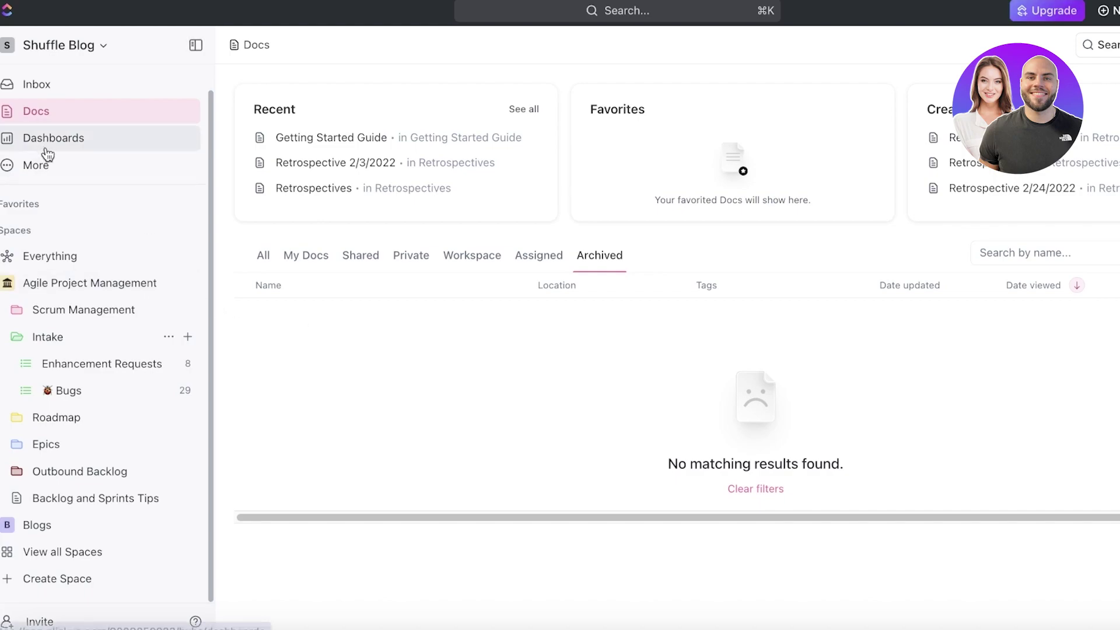
mouse_move(74, 186)
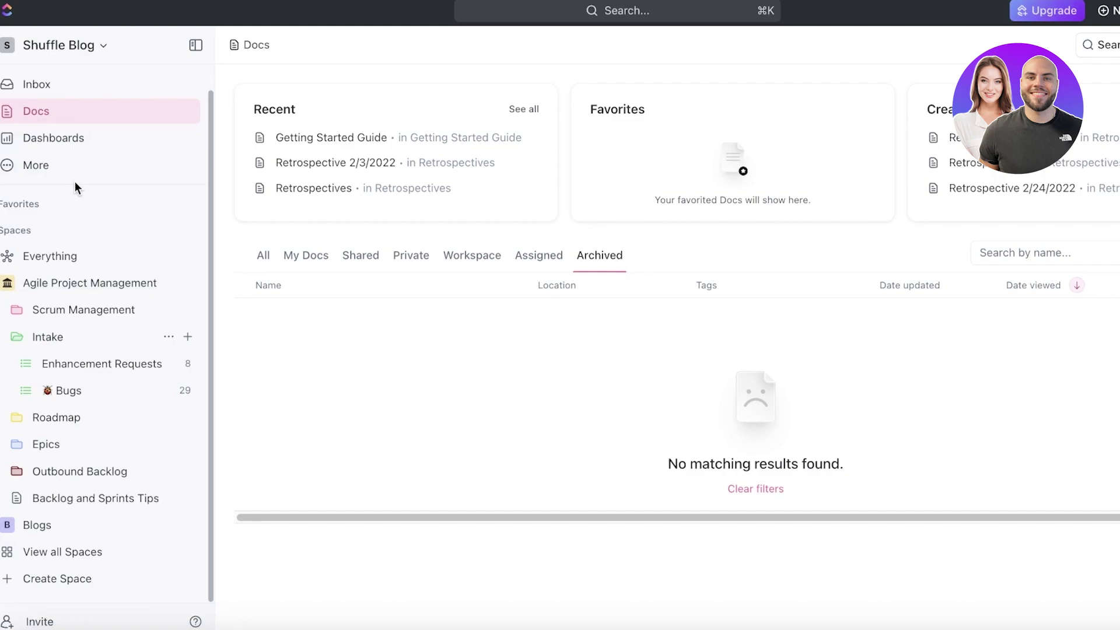
- Glance at the Inbox and Dashboards, then go back to the full Docs list
left_click(71, 95)
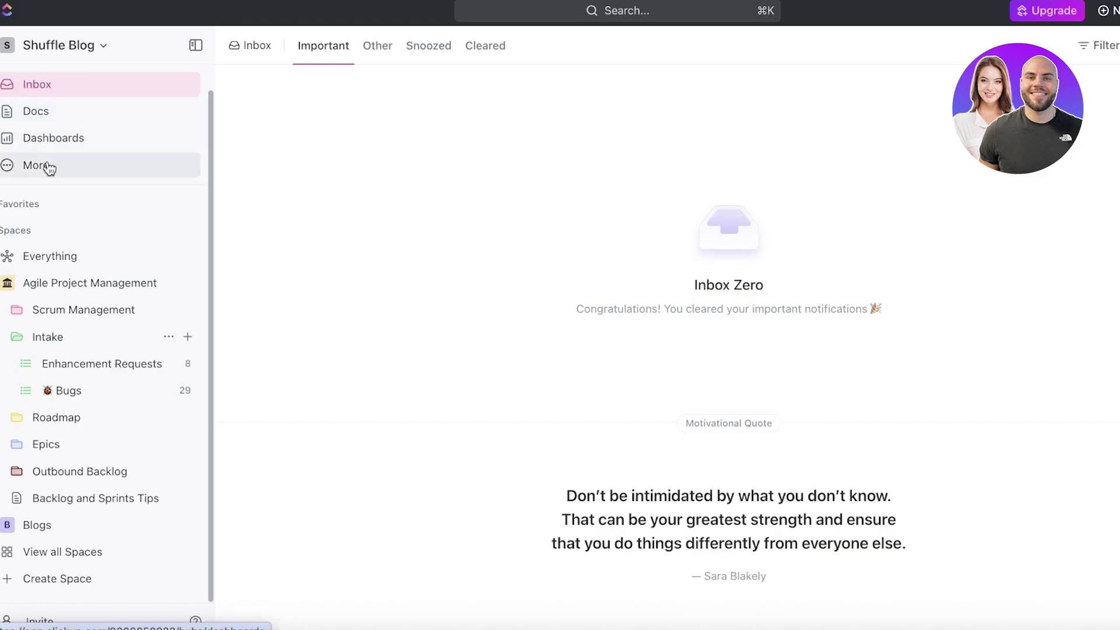
left_click(58, 143)
left_click(61, 113)
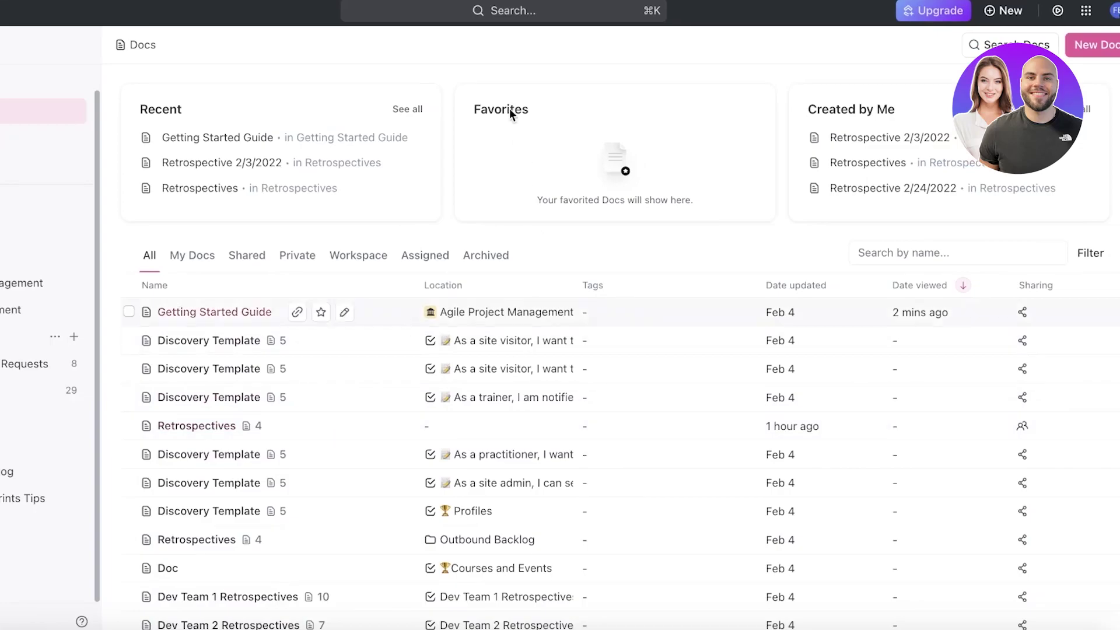
- Open and close the search palette, then reopen it and clear the stray 'k'
left_click(528, 12)
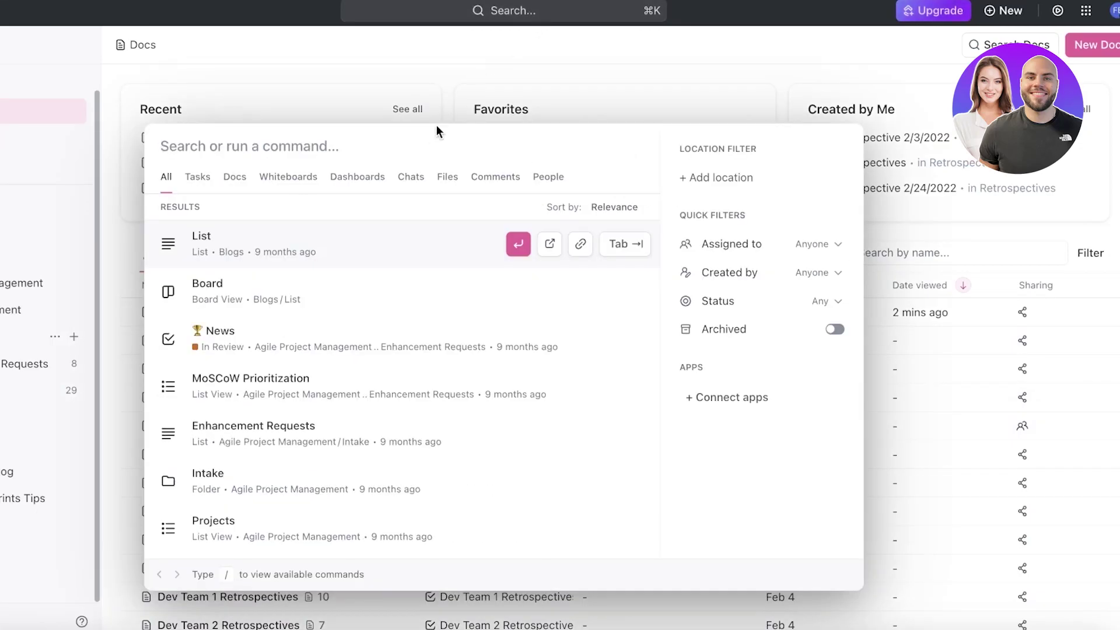
left_click(551, 56)
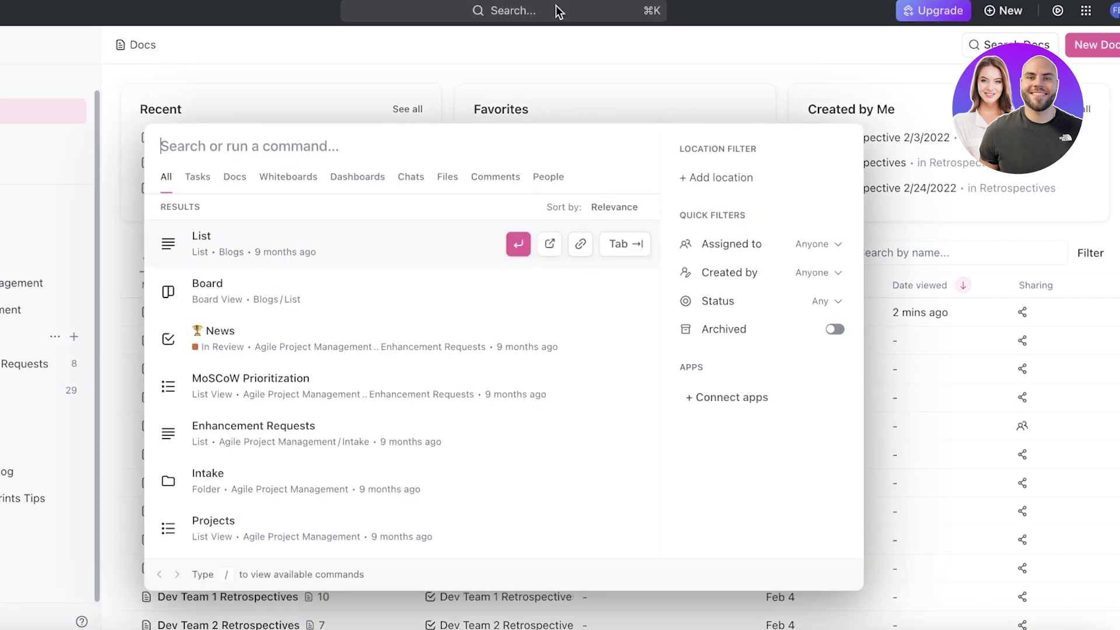
type("k")
key("BackSpace")
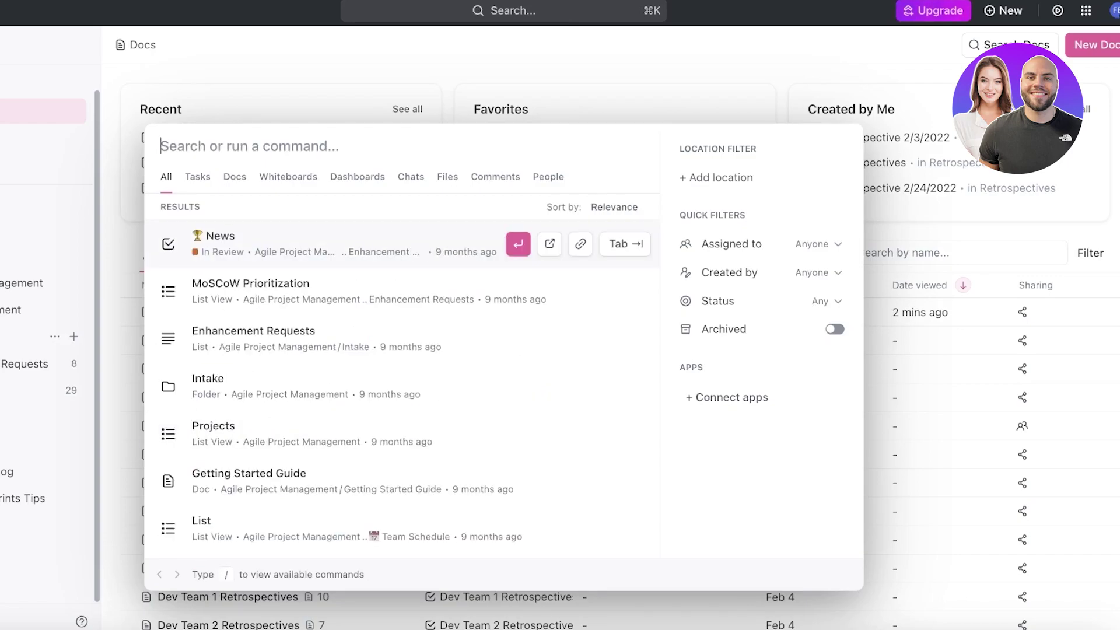
- Try searching for 'twit' and 'finance', then clear and close the palette
type("twit")
key("BackSpace")
key("BackSpace")
key("BackSpace")
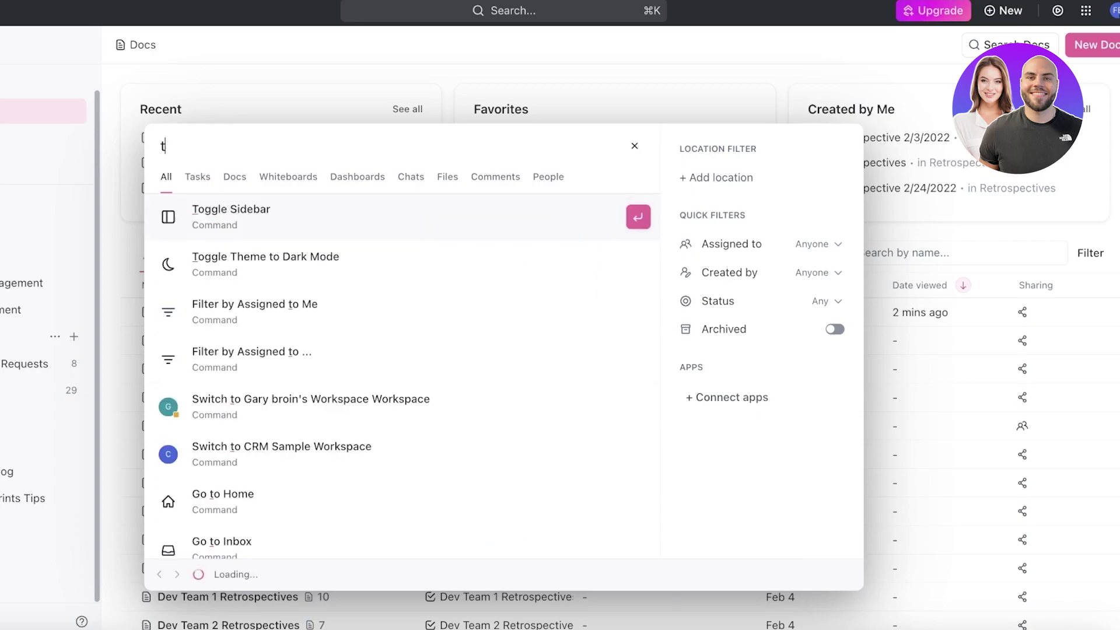
key("BackSpace")
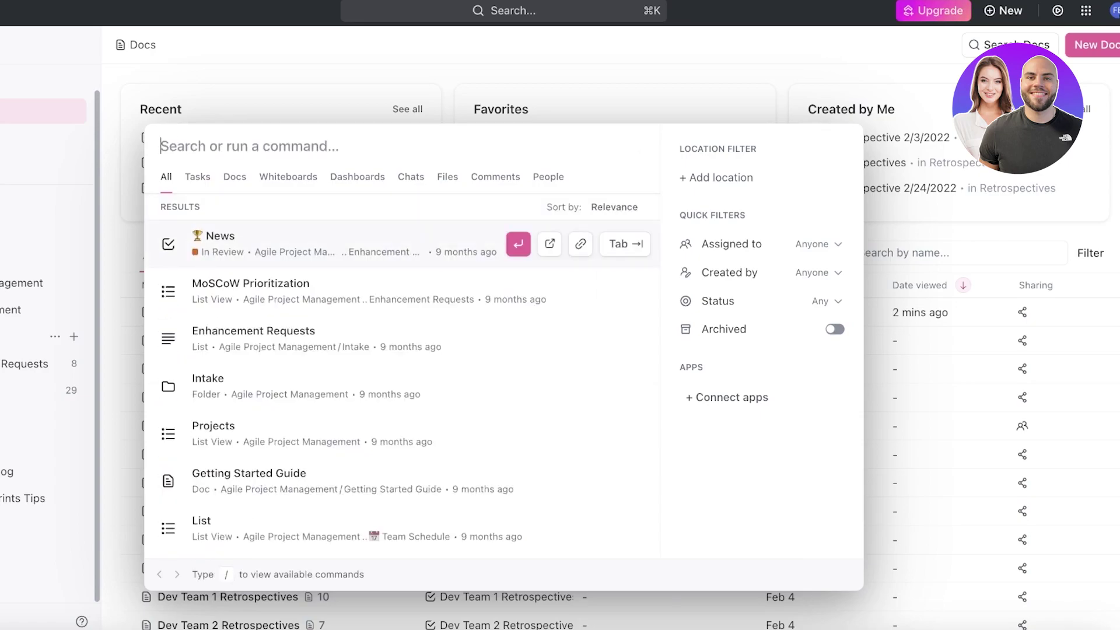
type("finance")
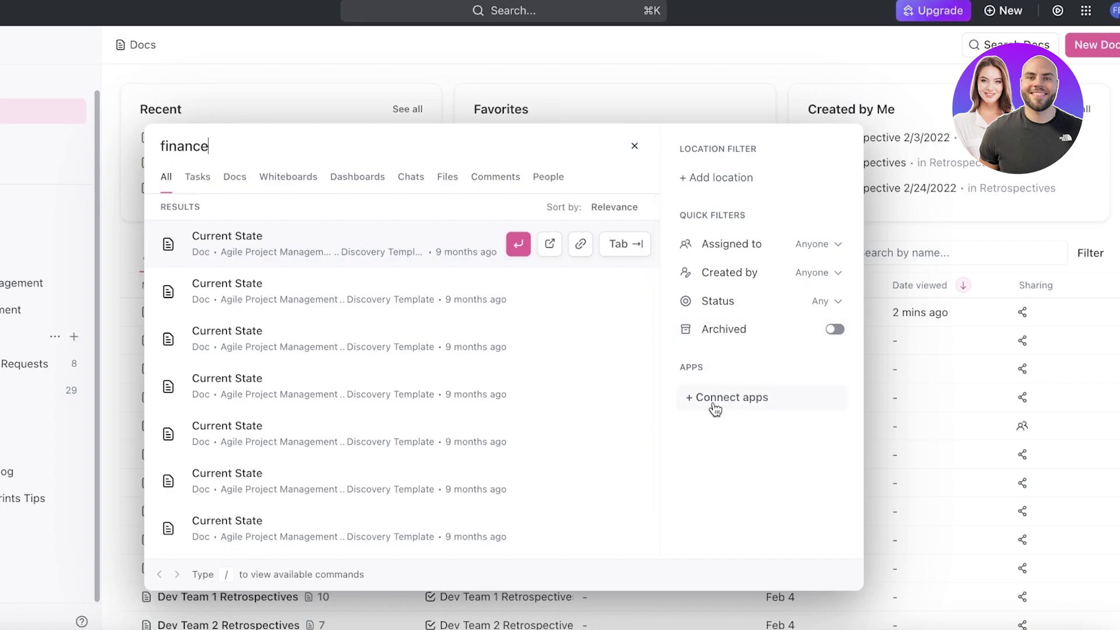
left_click(634, 146)
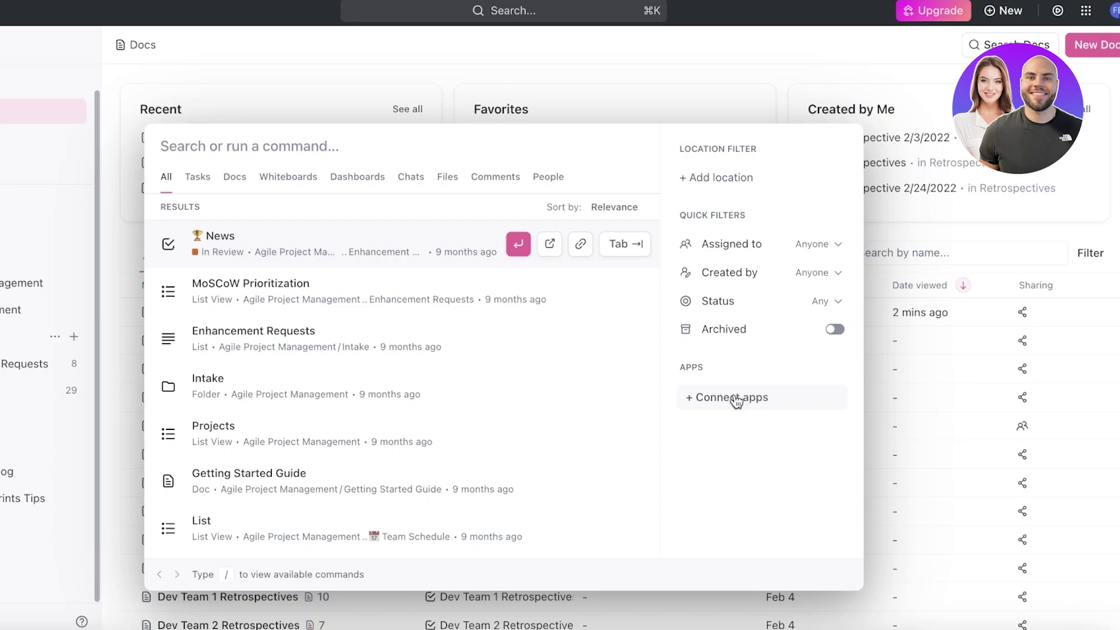
left_click(646, 103)
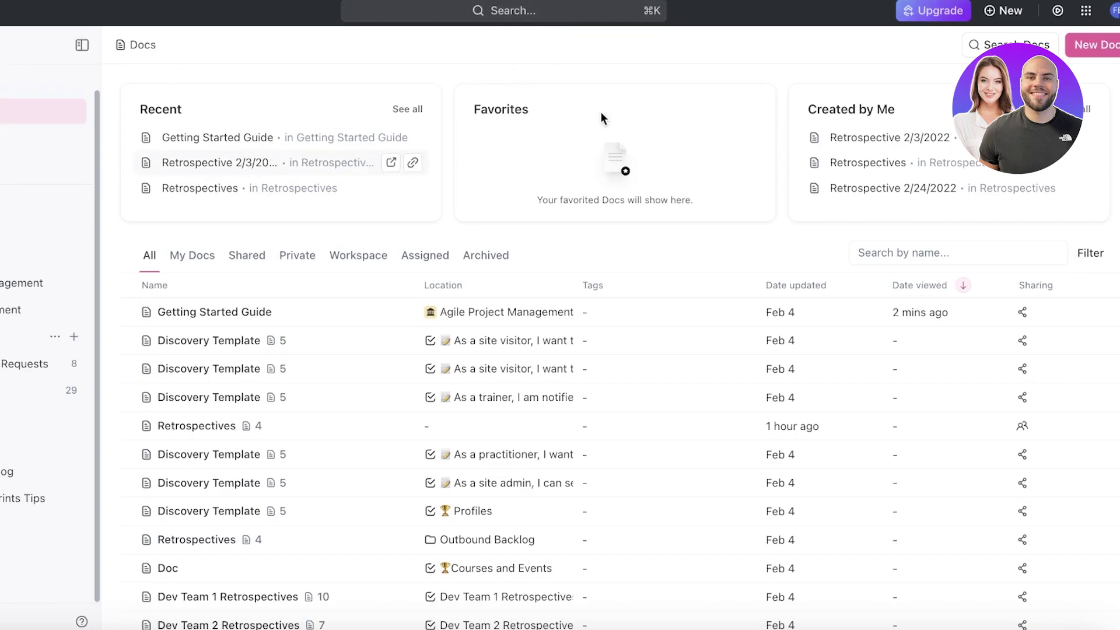
- Reopen the palette, try '/' and '/d' commands, sort by Modified Date, then close it
left_click(598, 18)
type("/")
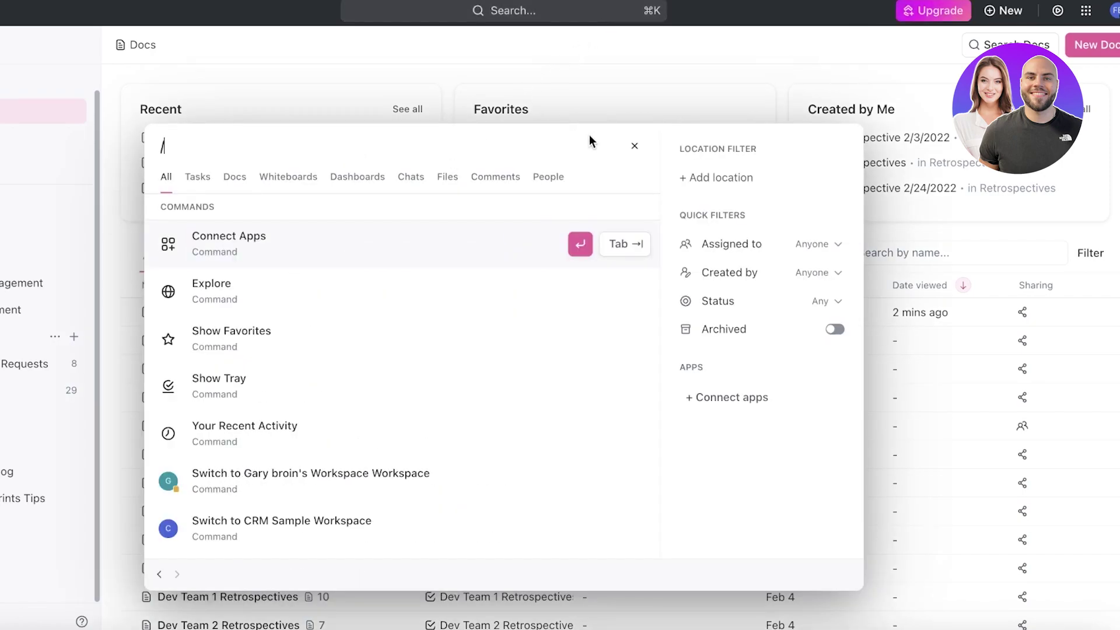
left_click(634, 144)
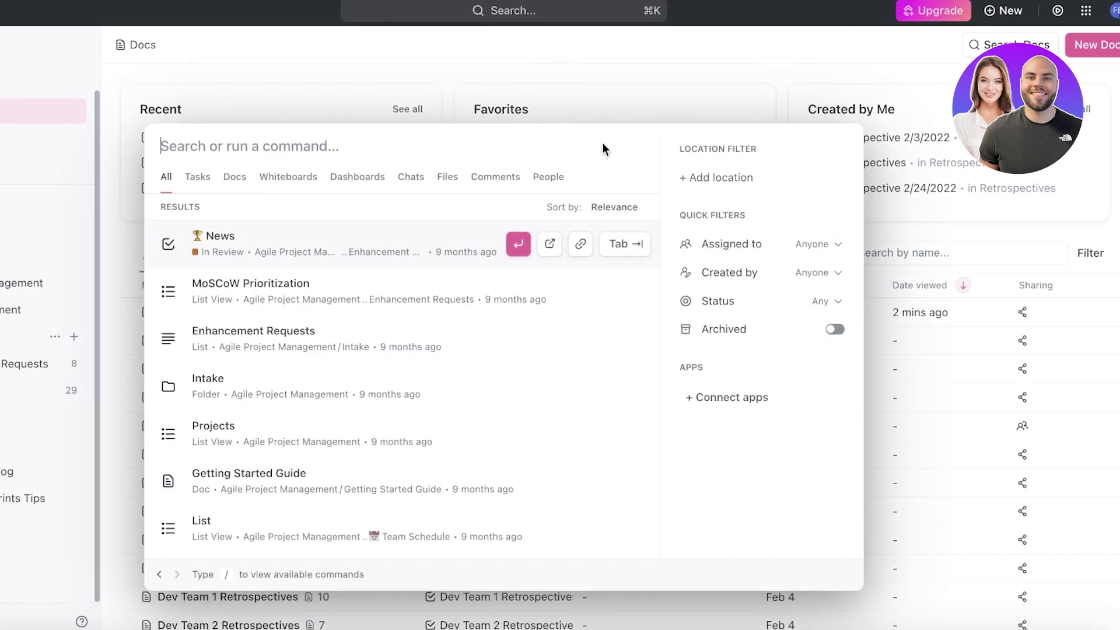
type("/")
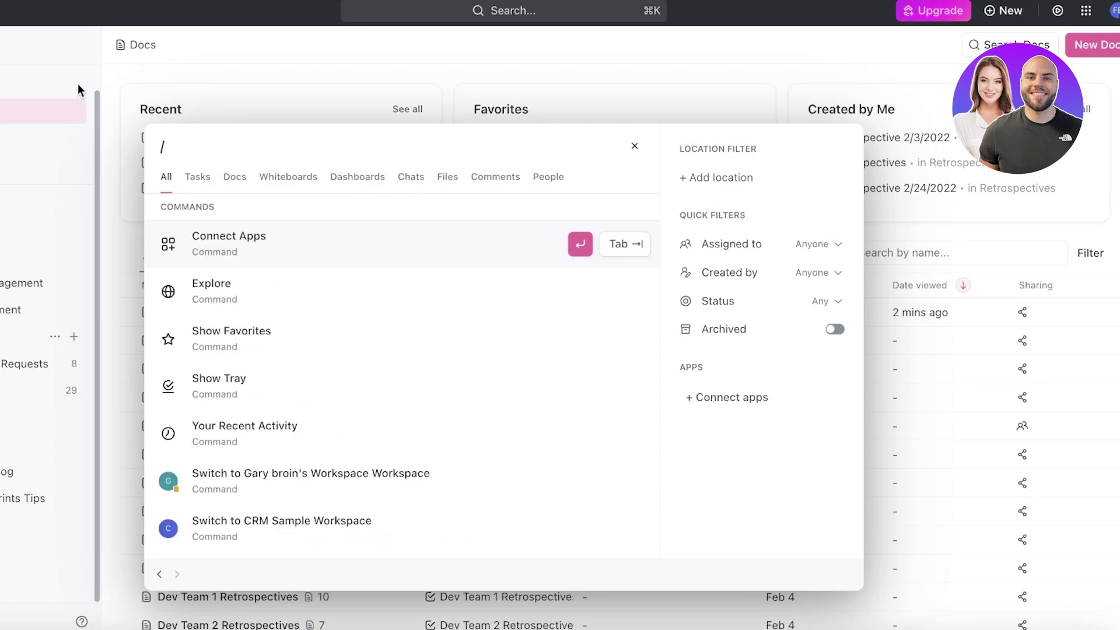
type("d")
key("BackSpace")
type("a")
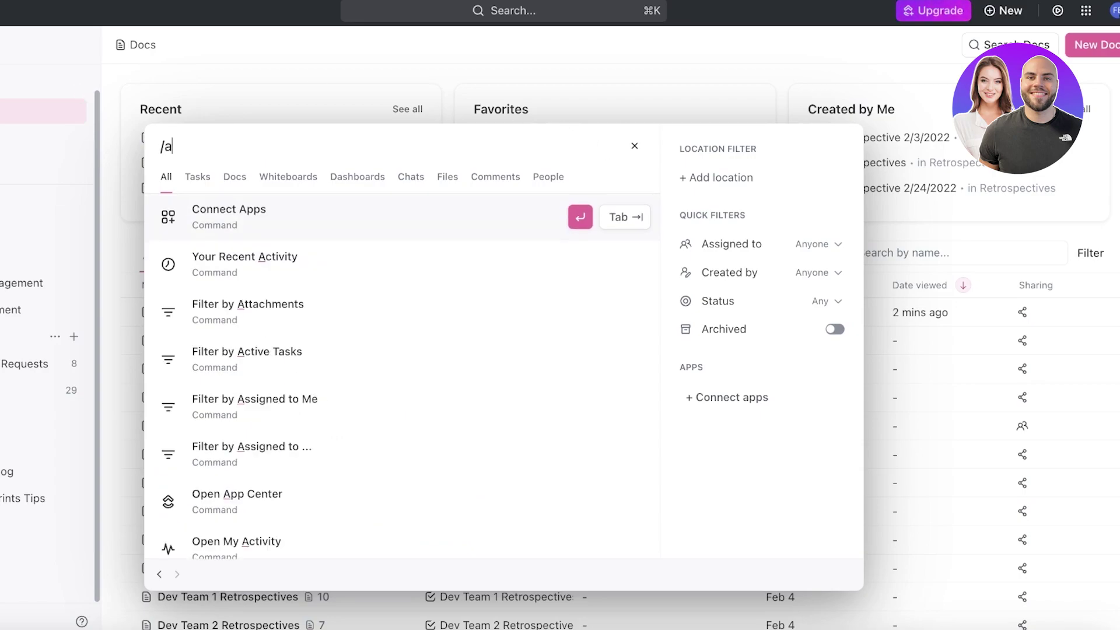
key("BackSpace")
type("d")
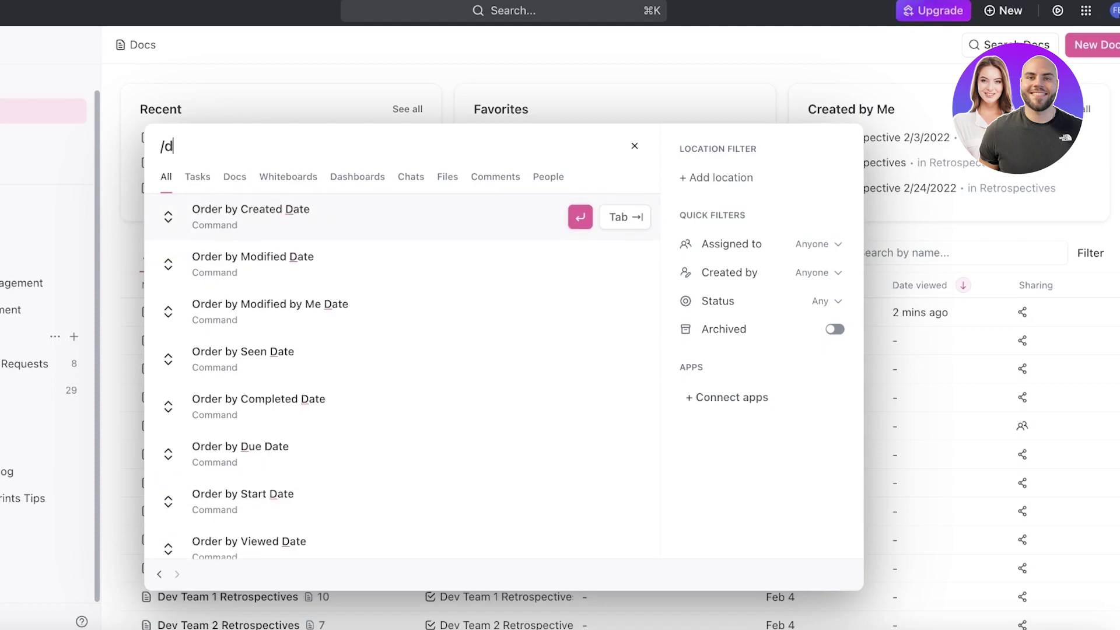
left_click(252, 263)
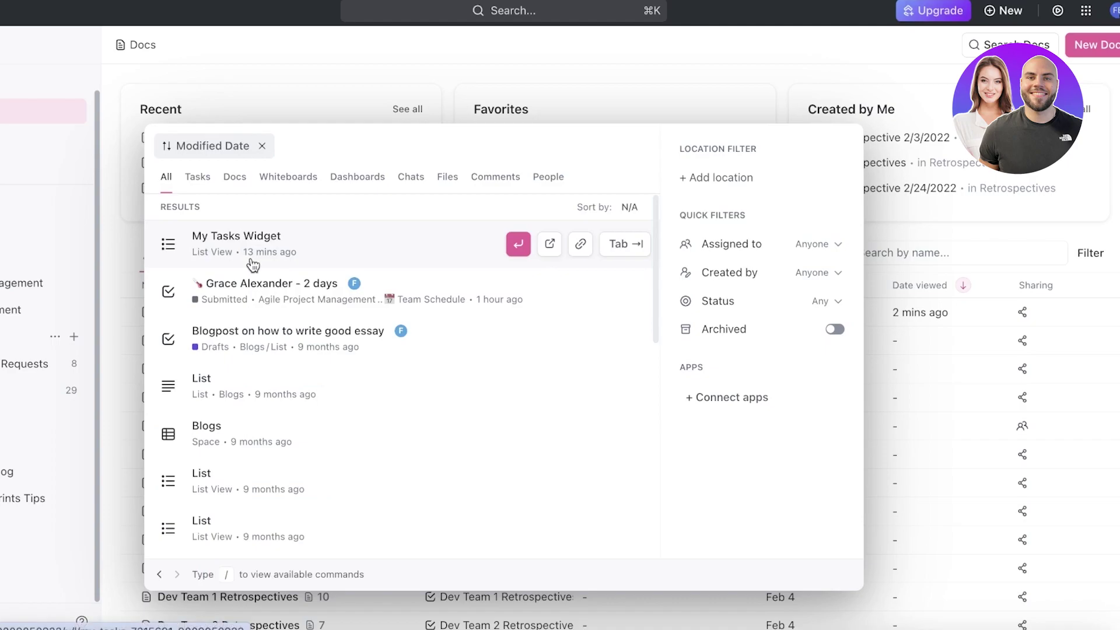
mouse_move(270, 252)
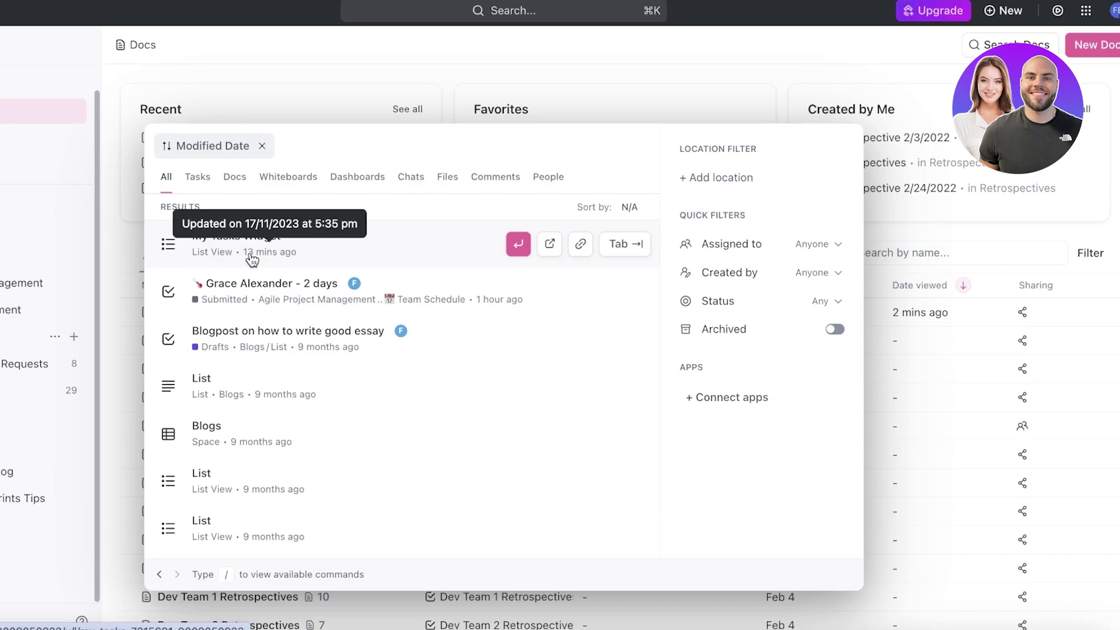
left_click(758, 58)
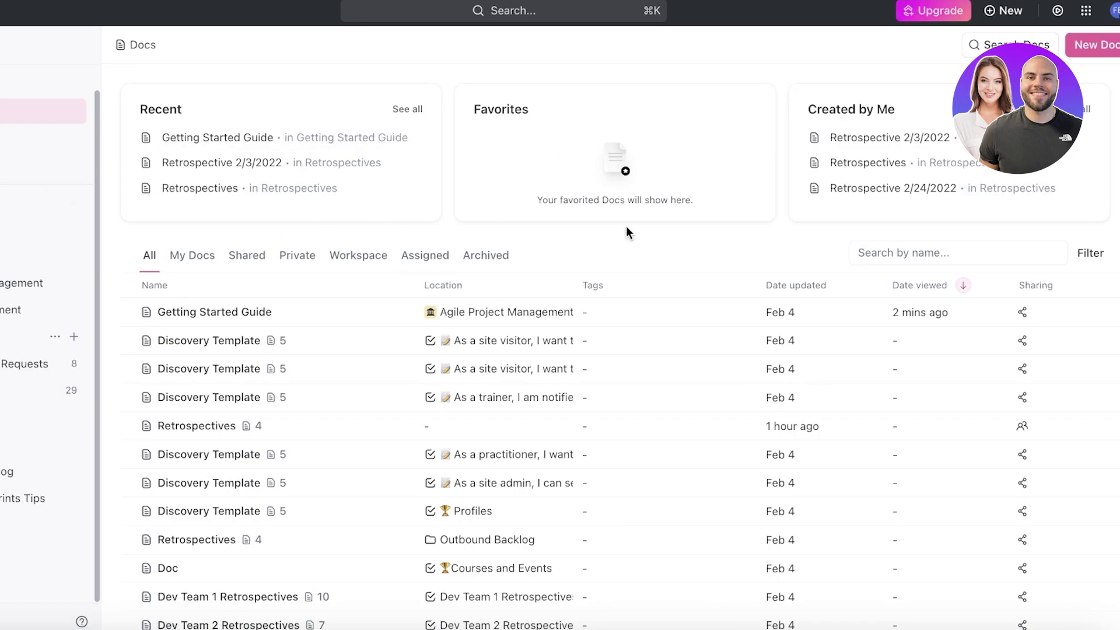
- Peek at the account menu, Quick Actions panel and My Work panel, closing each
scroll(625, 227, "down", 3)
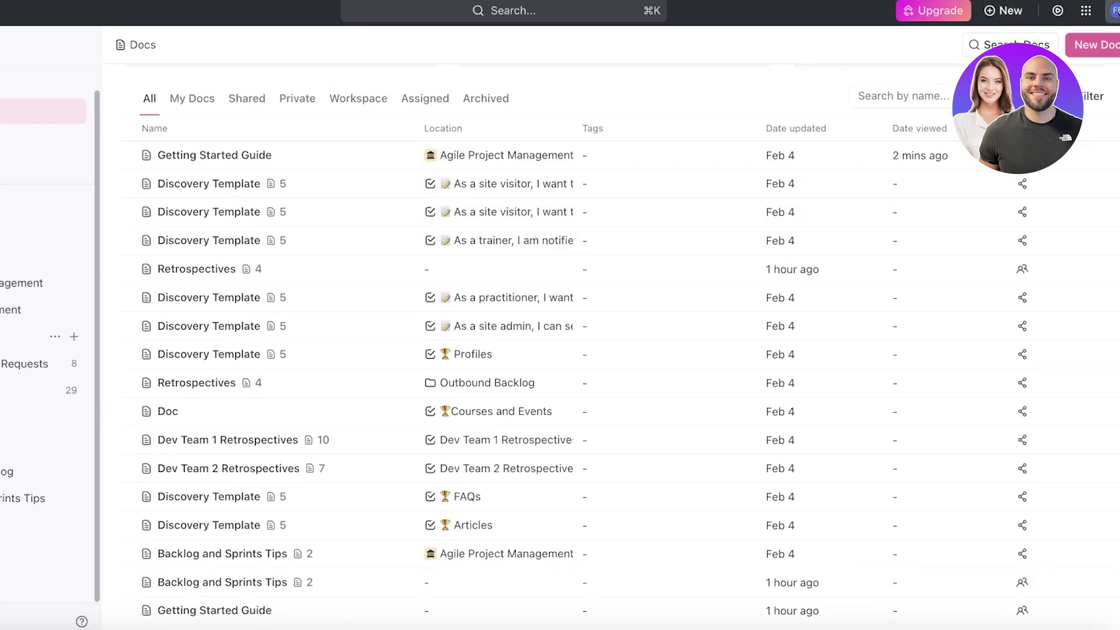
left_click(1104, 13)
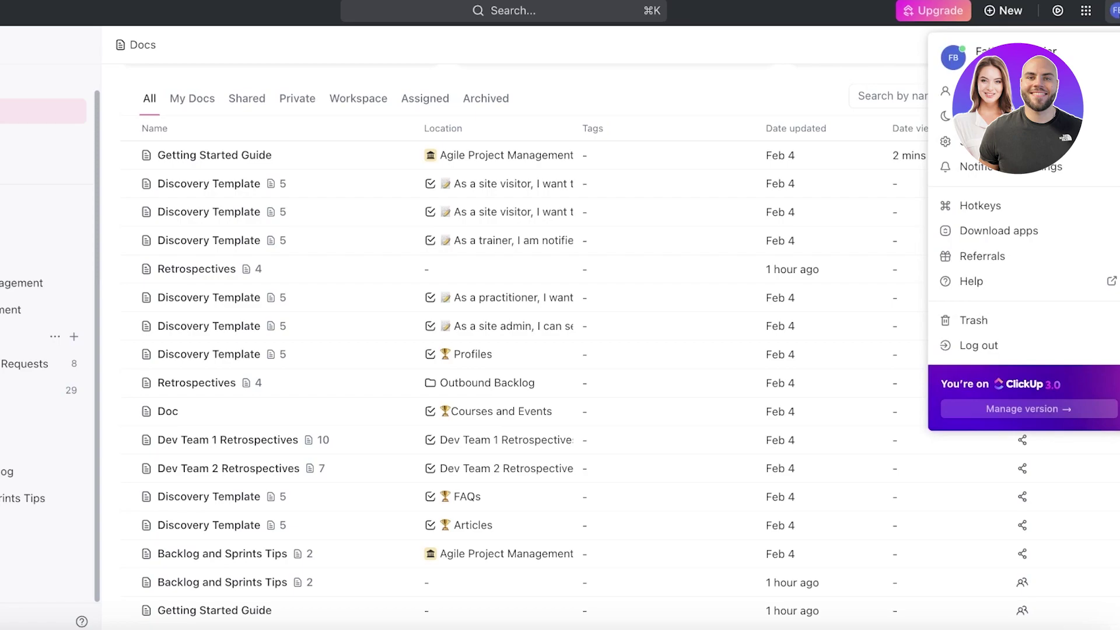
left_click(1089, 13)
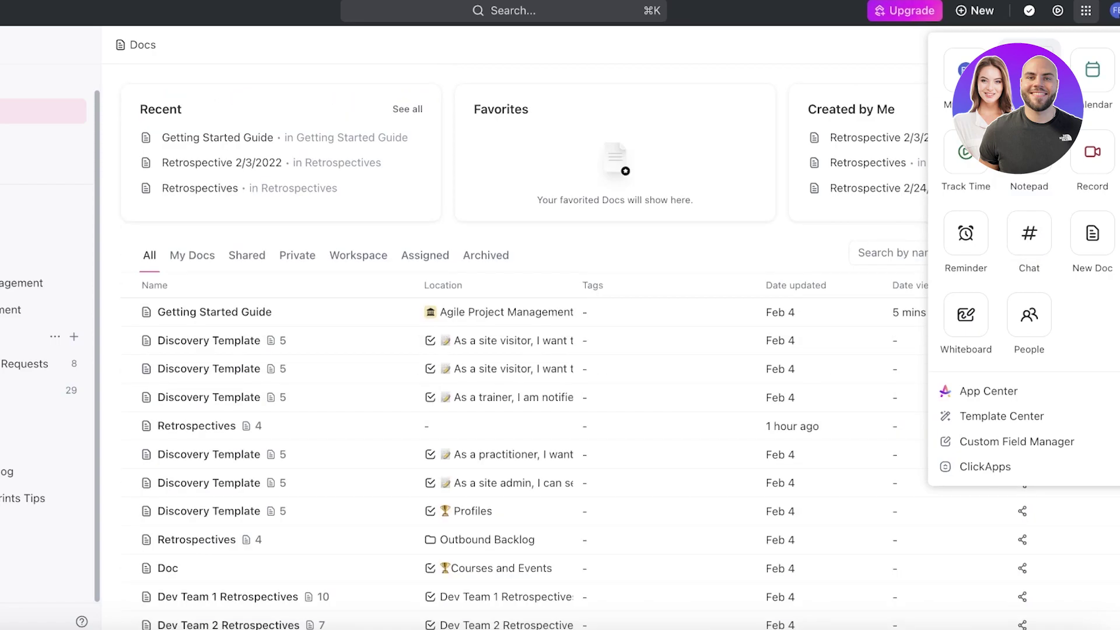
left_click(1030, 12)
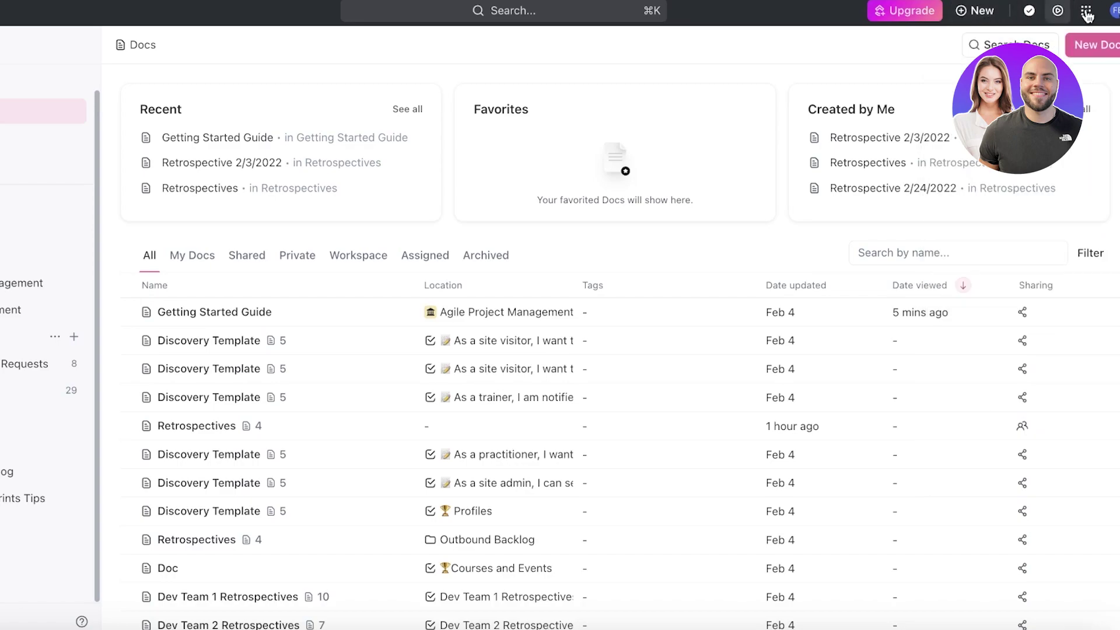
left_click(1028, 12)
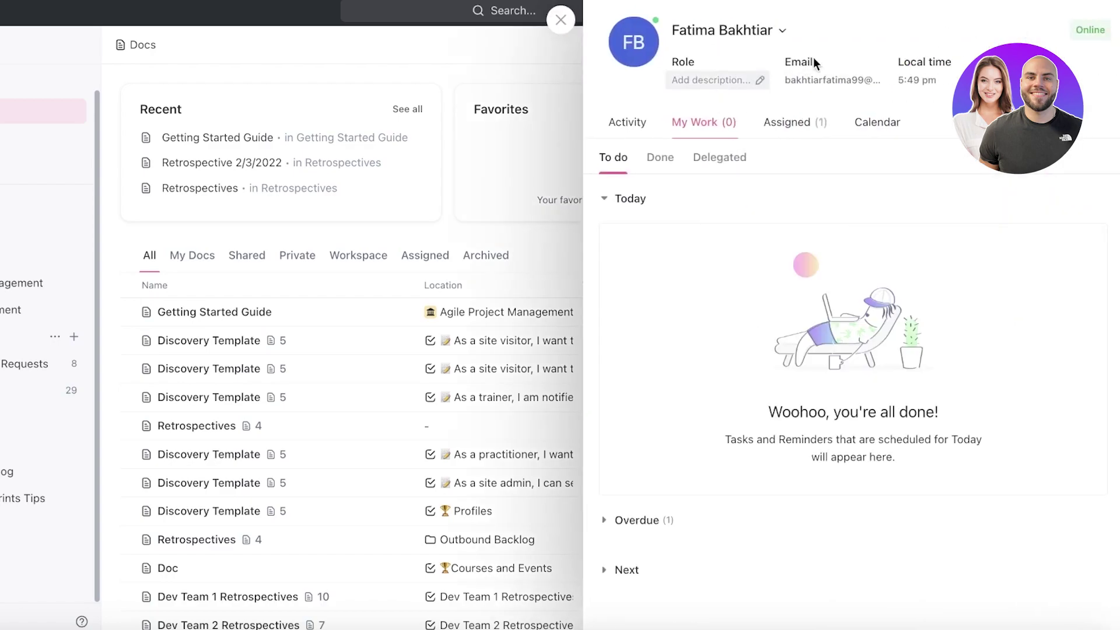
left_click(560, 21)
- Pin Calendar, Record, Notepad and Chat to the top bar, then unpin all four
left_click(1086, 10)
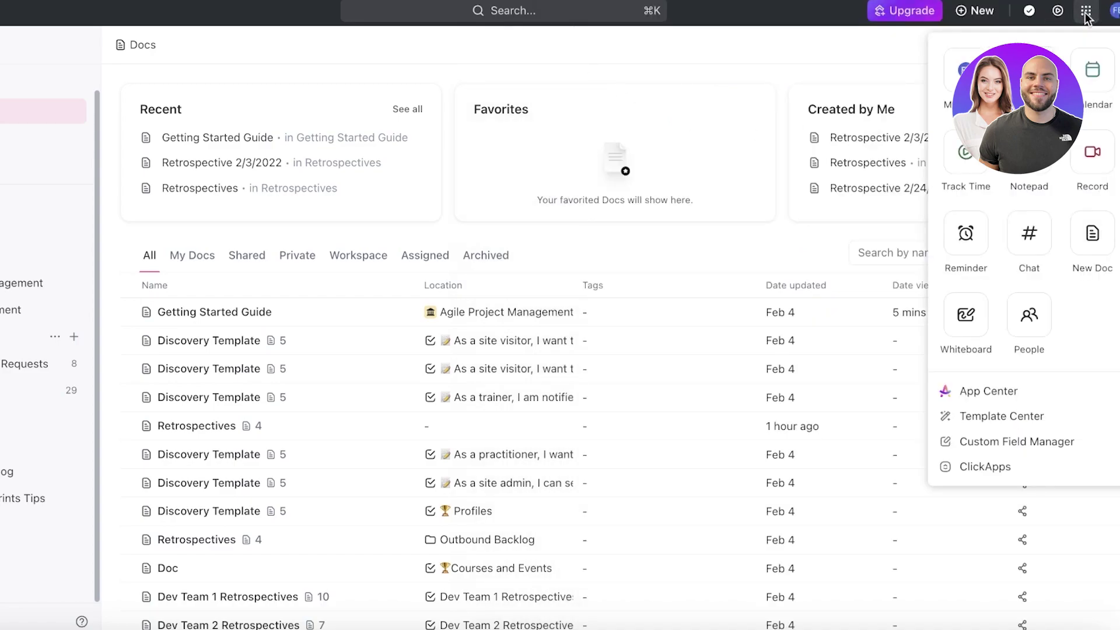
left_click(1108, 55)
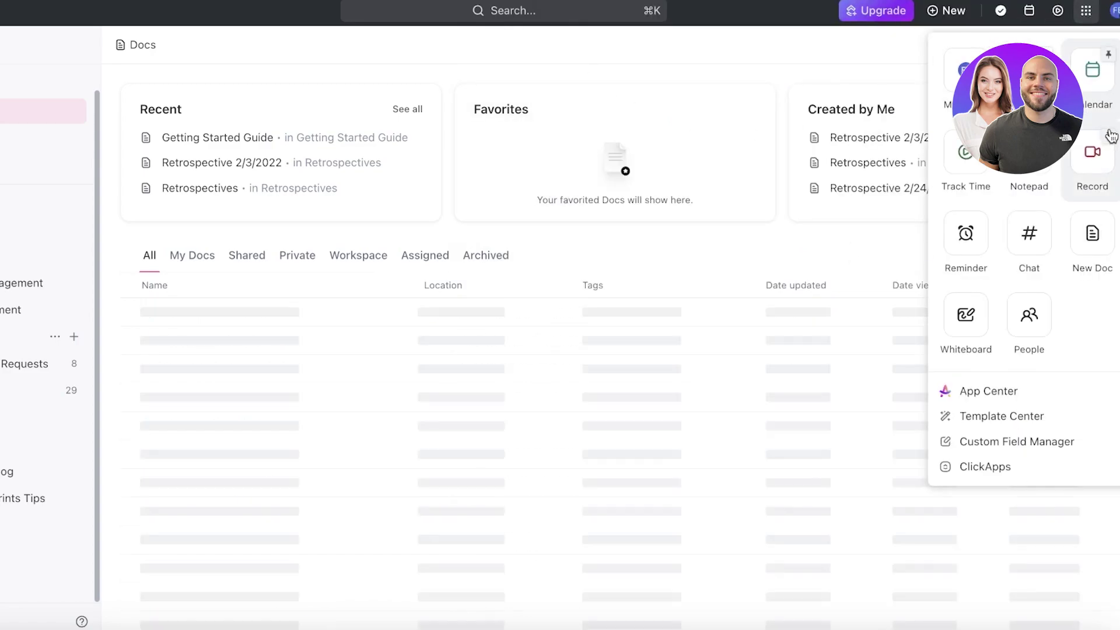
left_click(1108, 136)
left_click(1044, 136)
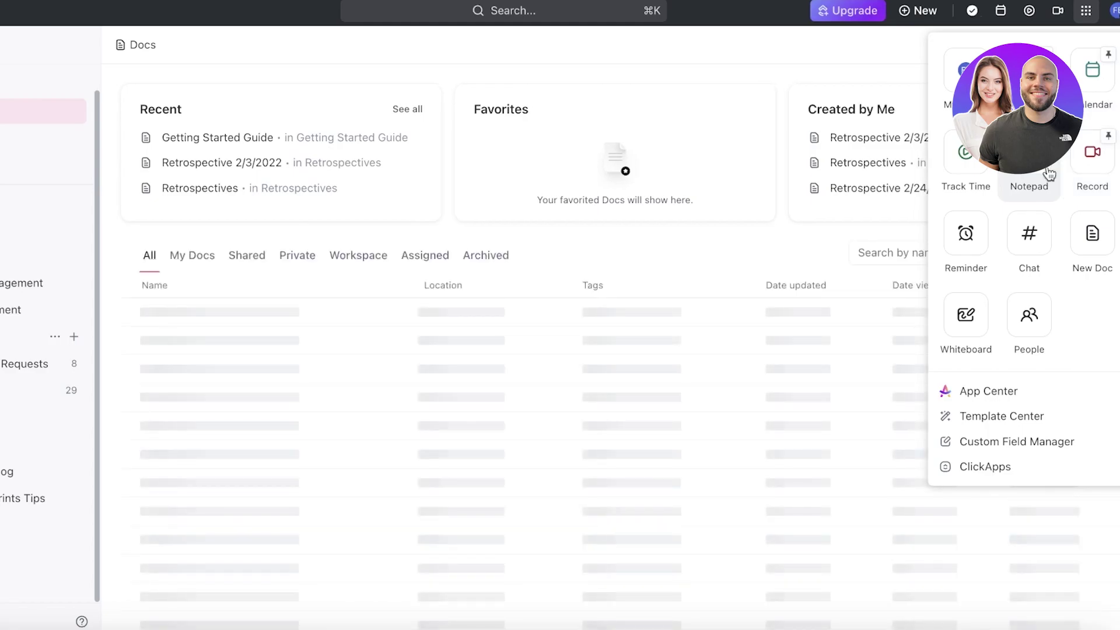
left_click(1044, 217)
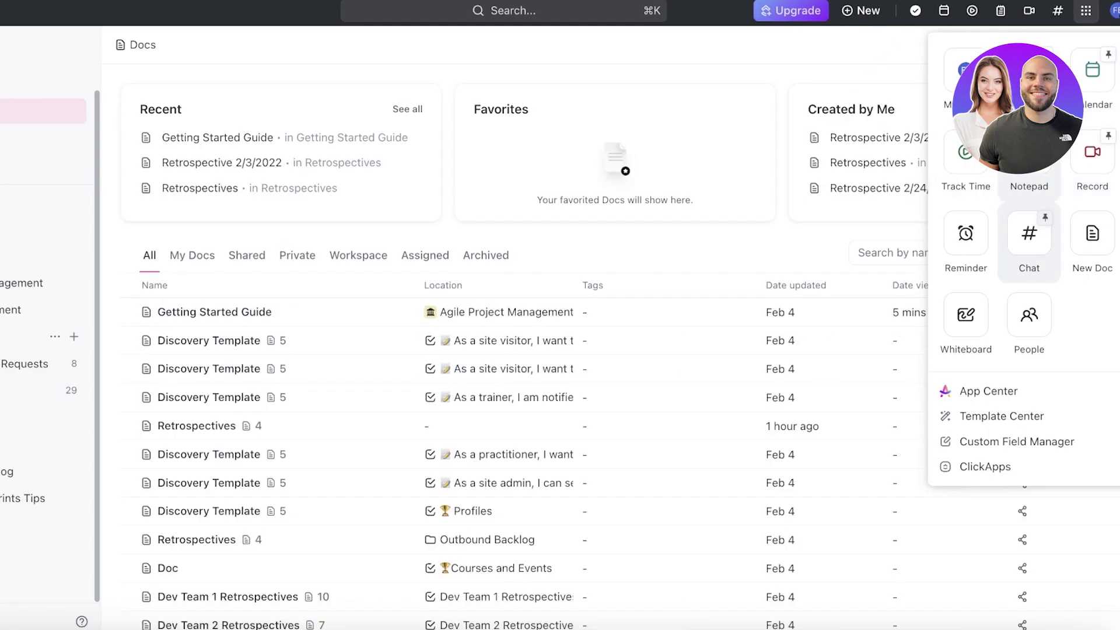
left_click(1044, 136)
left_click(1108, 136)
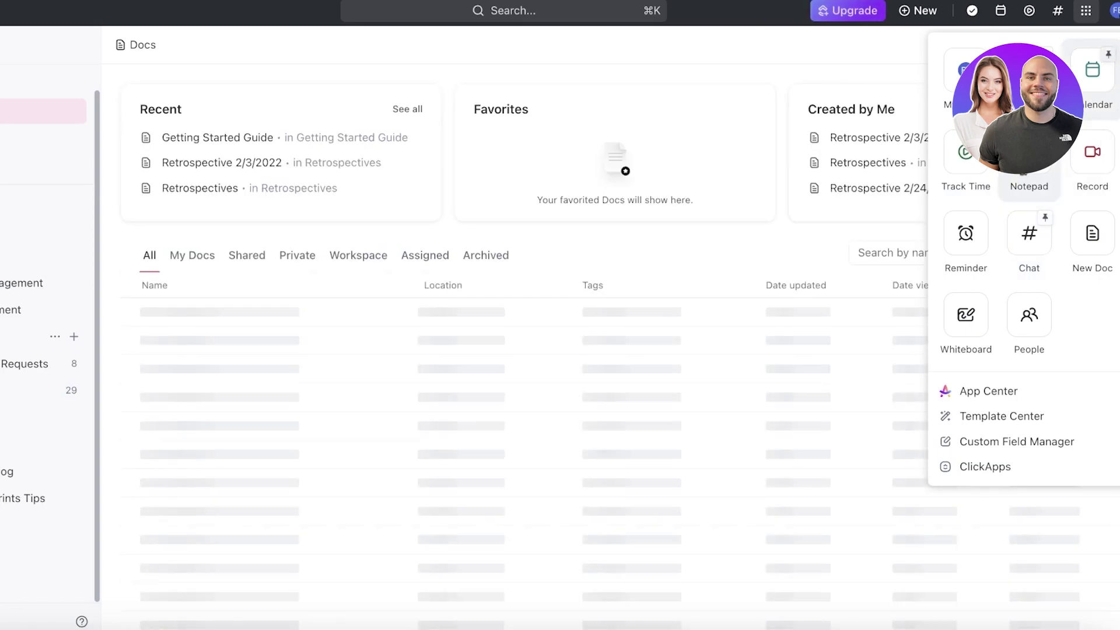
left_click(1108, 54)
left_click(1047, 218)
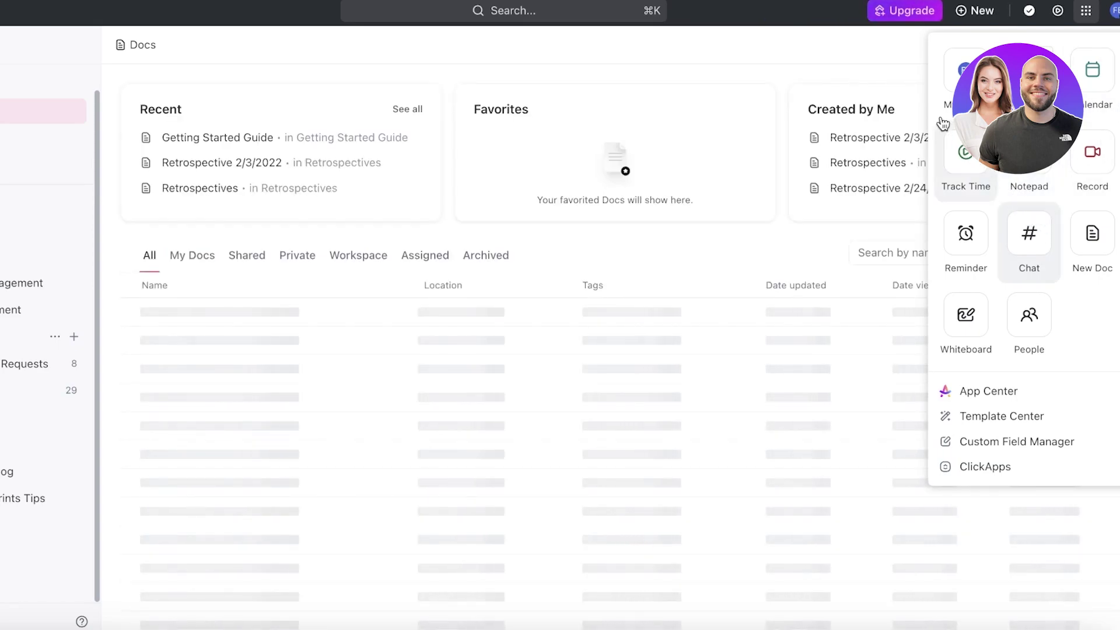
- Reopen the new-task window with T and open then close the Select List picker
left_click(825, 76)
left_click(973, 11)
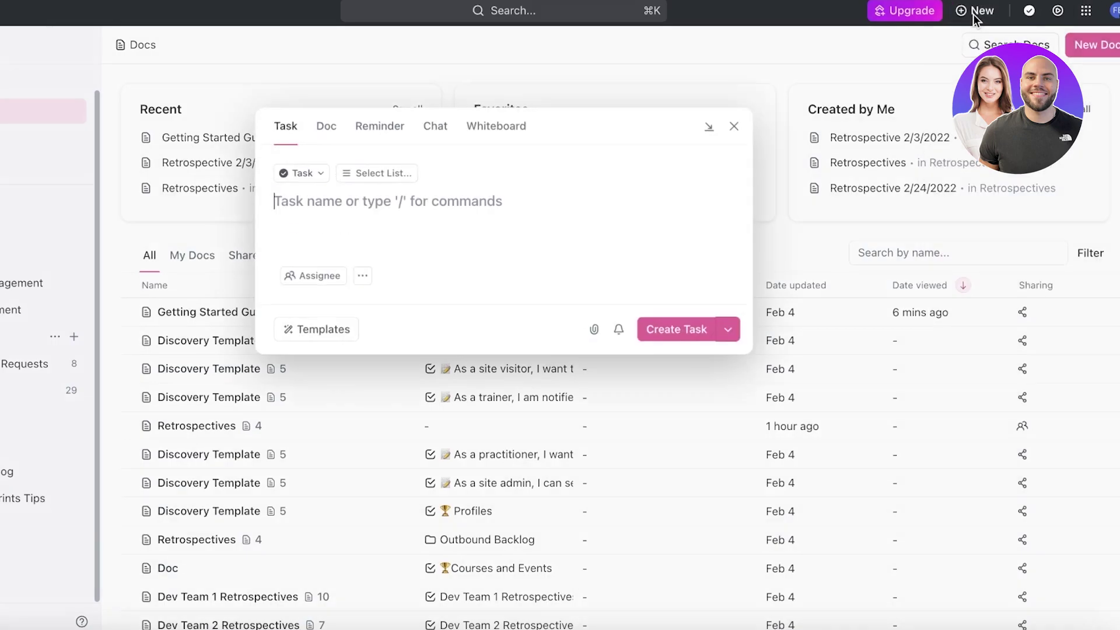
left_click(900, 103)
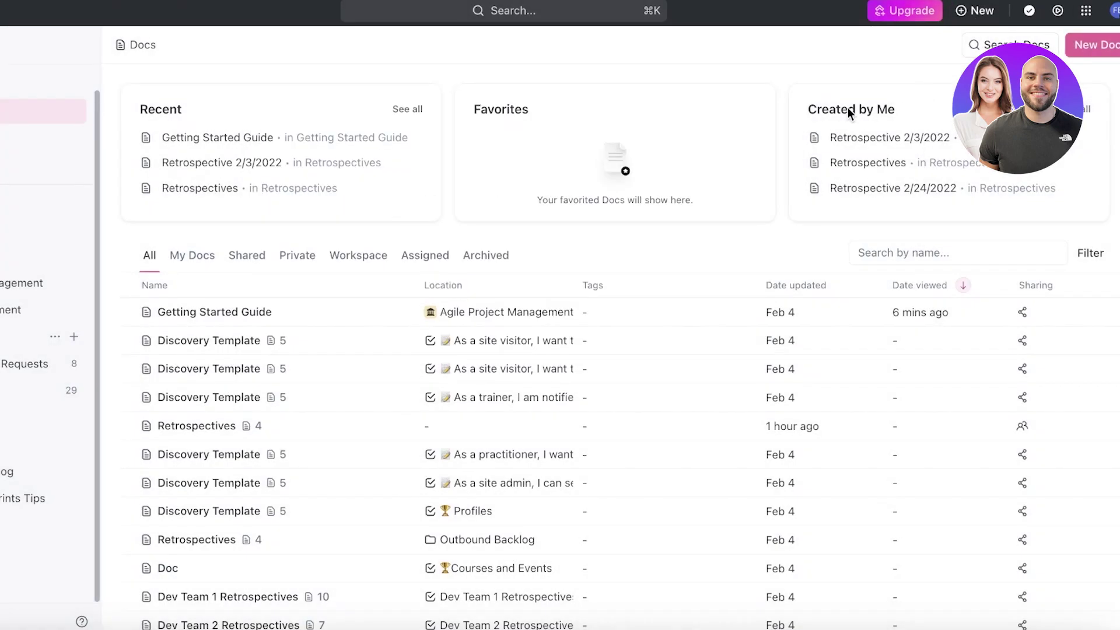
key("t")
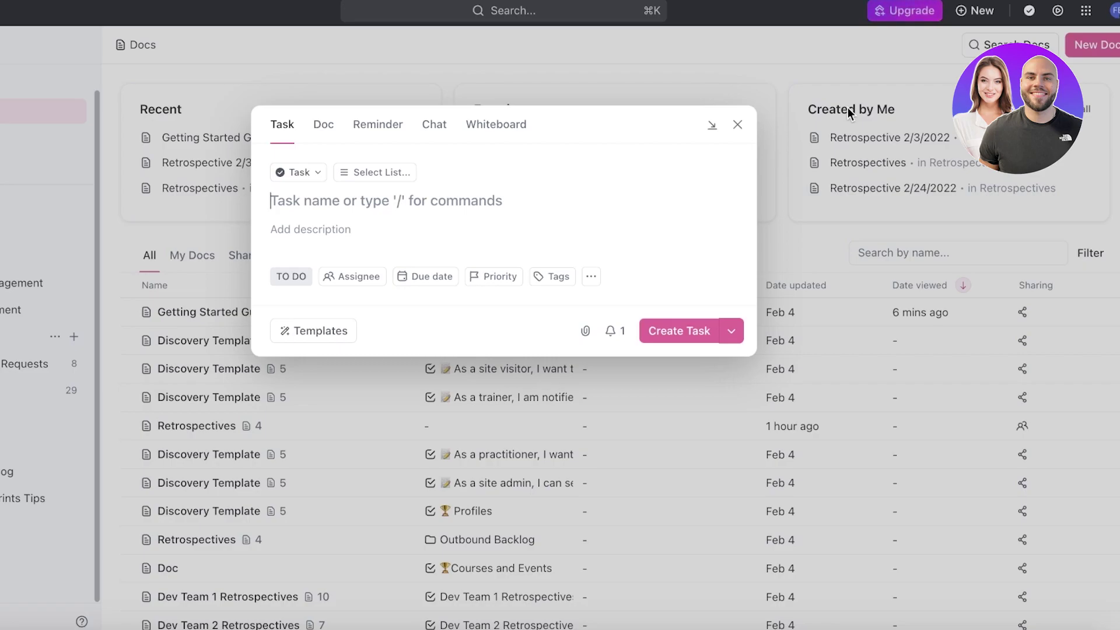
left_click(375, 173)
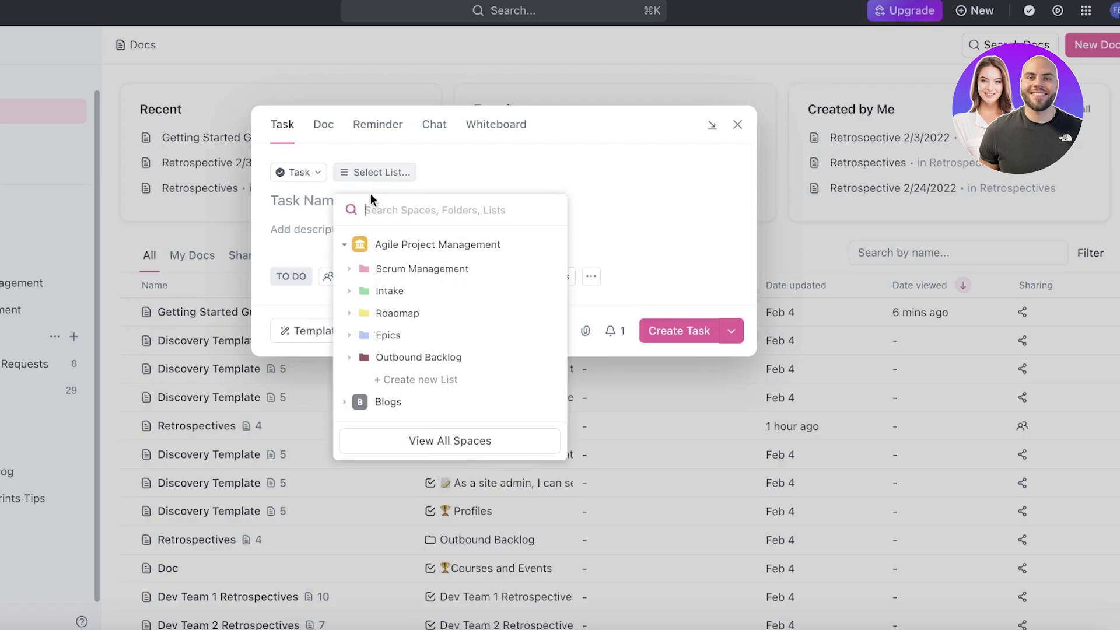
left_click(291, 184)
- Try the '/' Template command in the task name, clear it, and close without saving
left_click(298, 200)
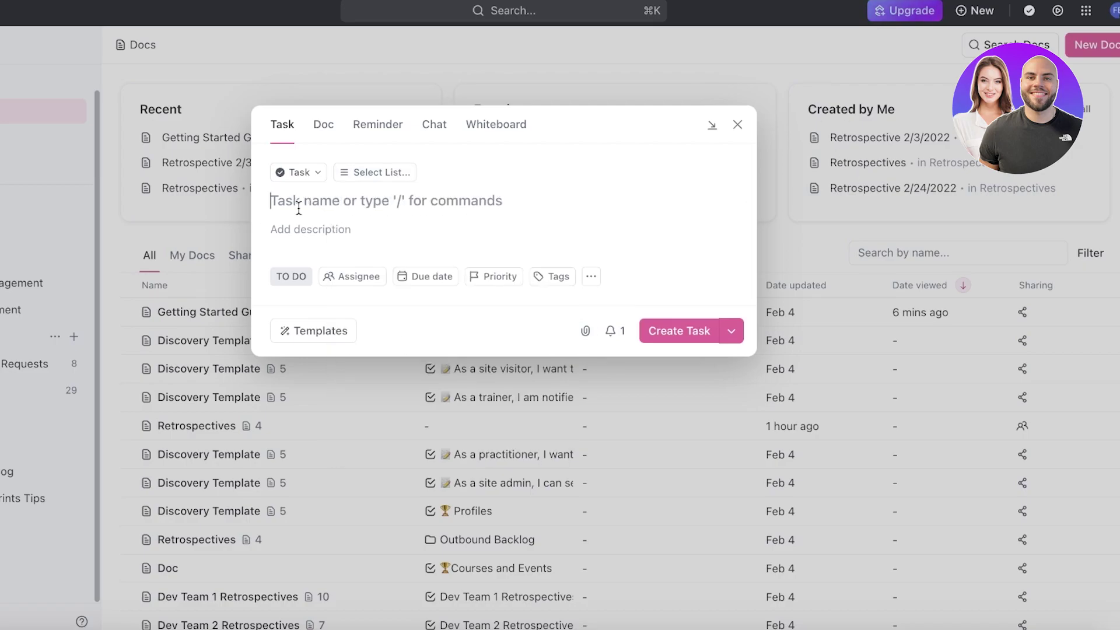
type("/")
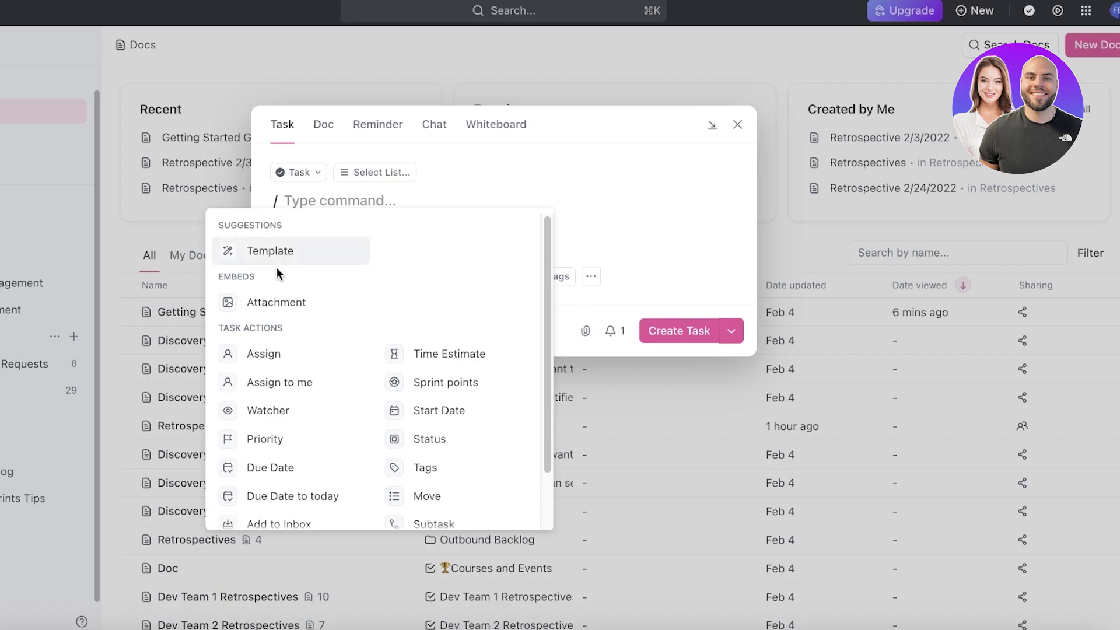
left_click(280, 256)
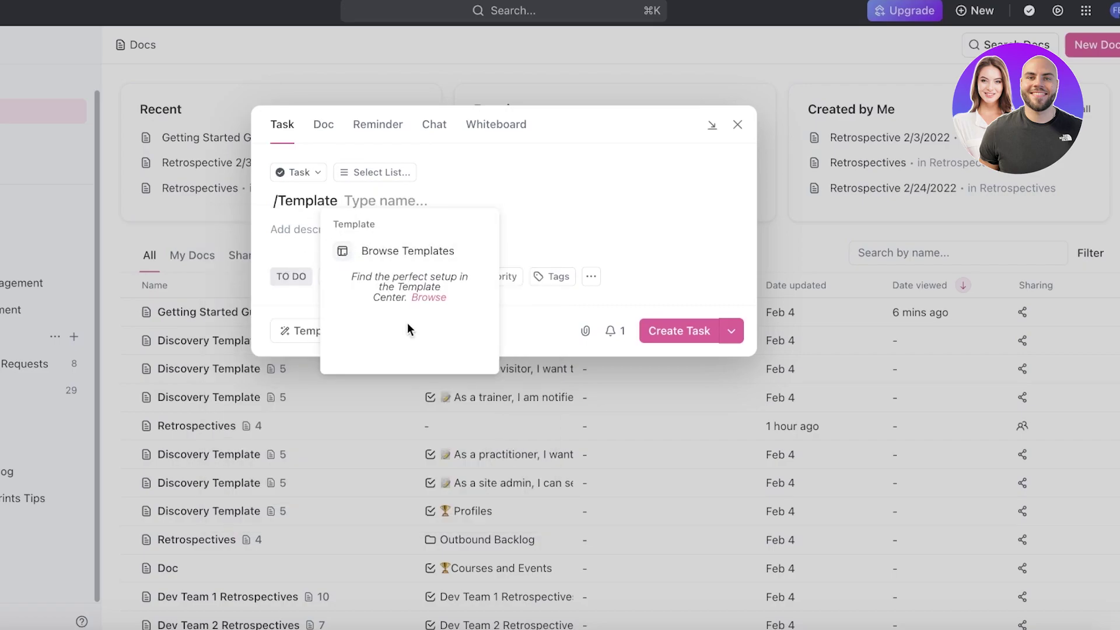
left_click(499, 233)
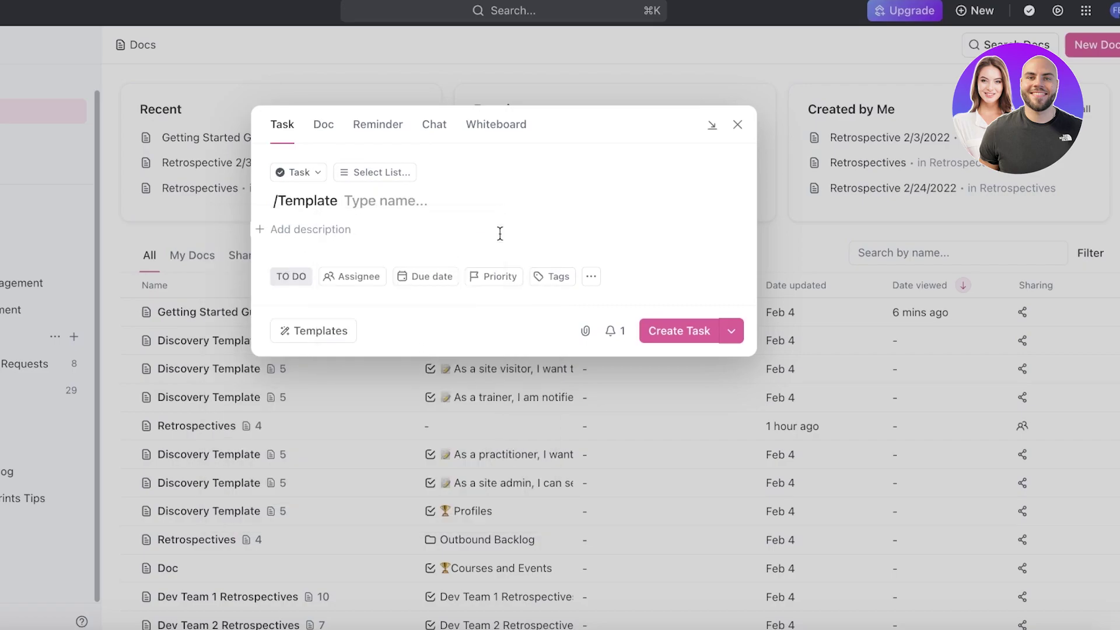
left_click(432, 201)
key("BackSpace")
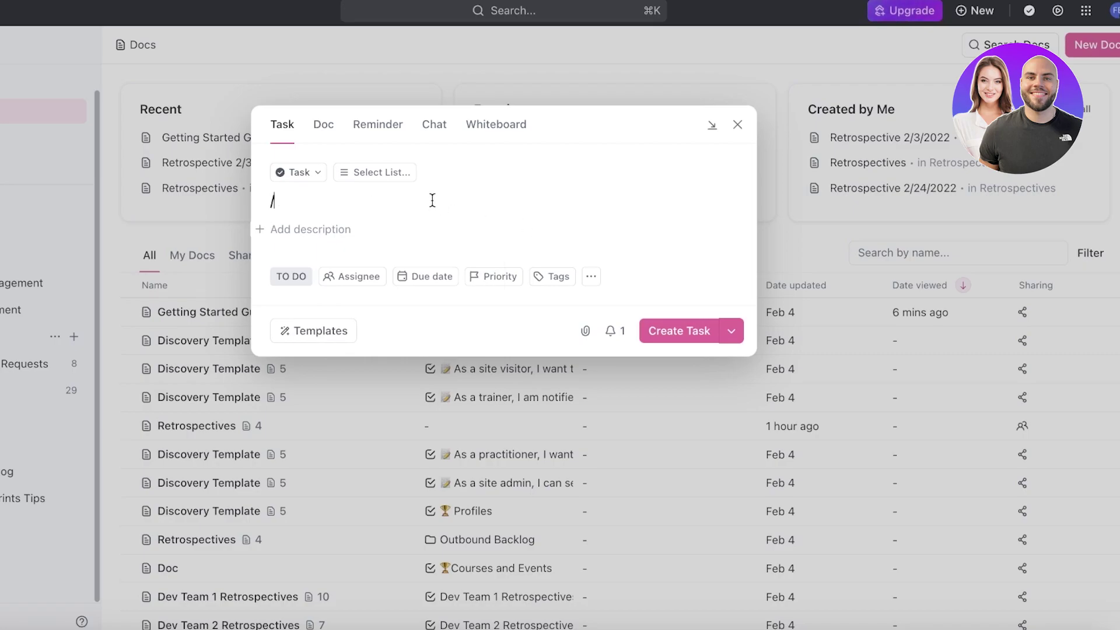
key("BackSpace")
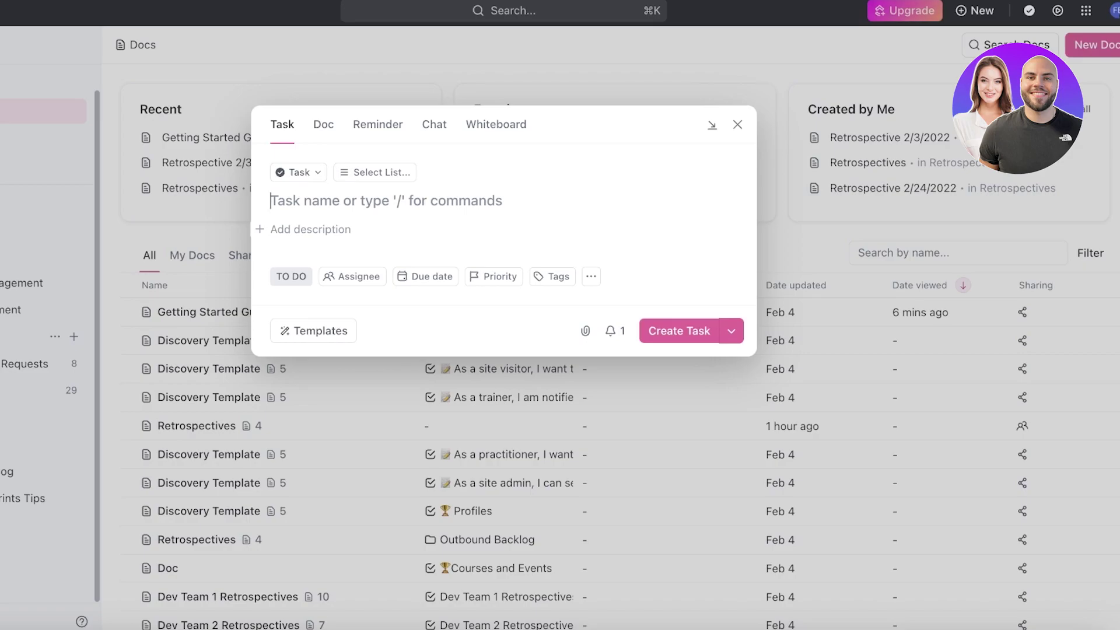
left_click(732, 129)
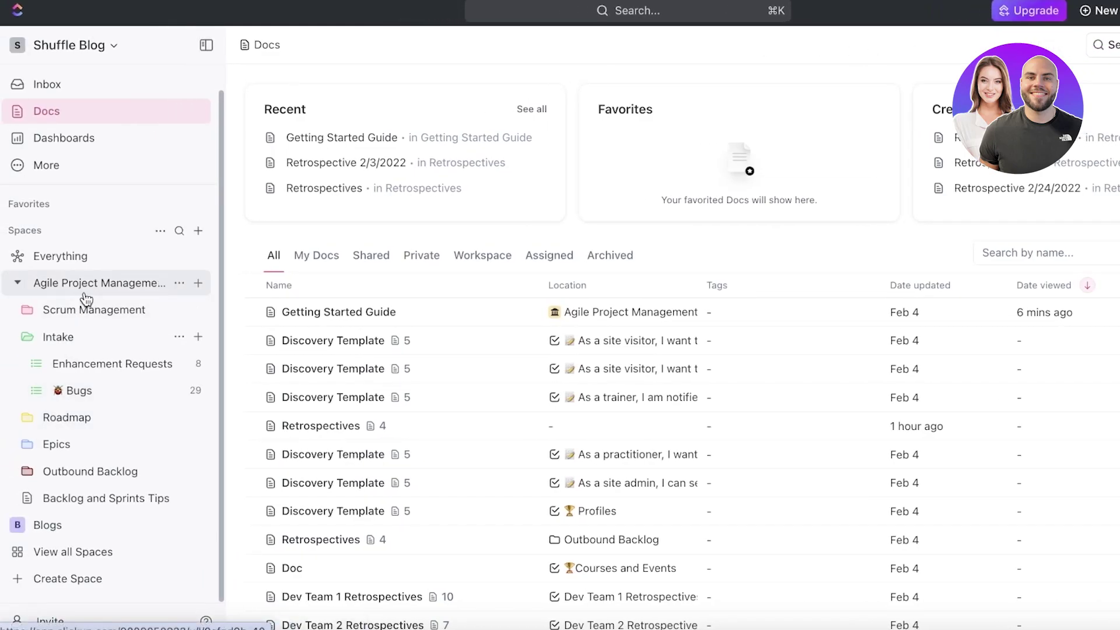
- From Agile Project Management, create task 'Marketing Plan' assigned to Me
left_click(85, 293)
type("t")
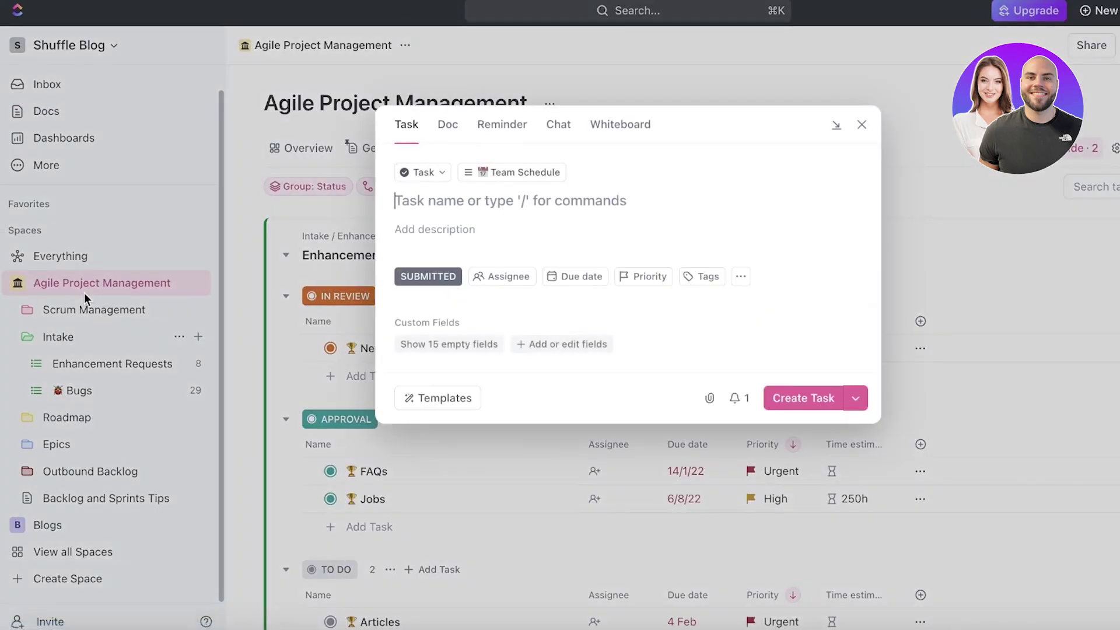
type("shd")
key("BackSpace")
key("BackSpace")
key("BackSpace")
type("Marketin")
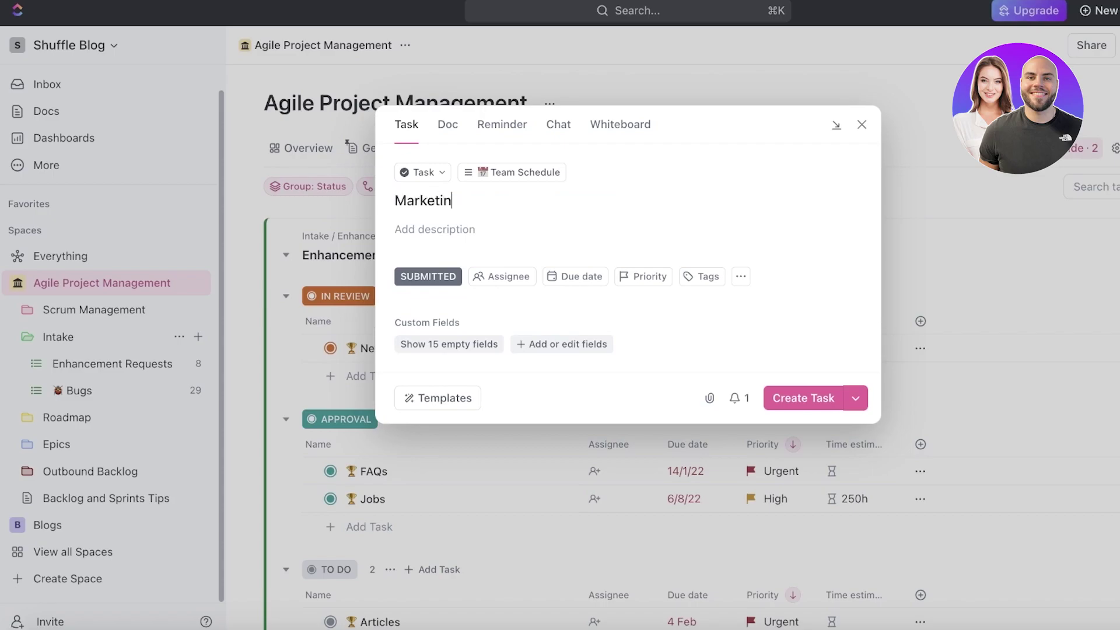
type("g Plan")
key("Tab")
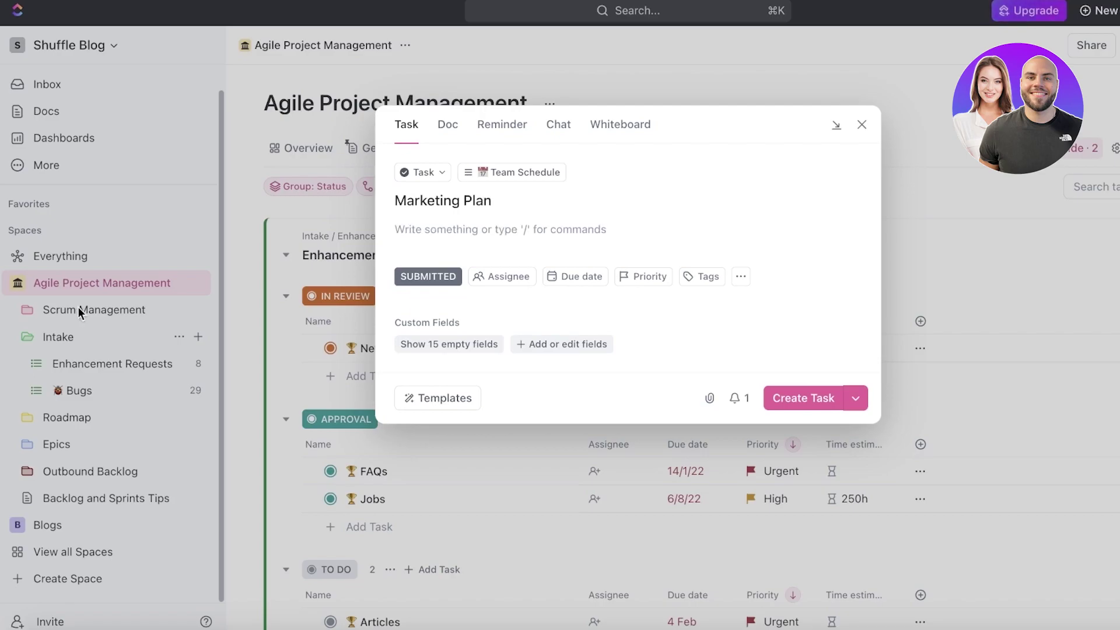
left_click(483, 288)
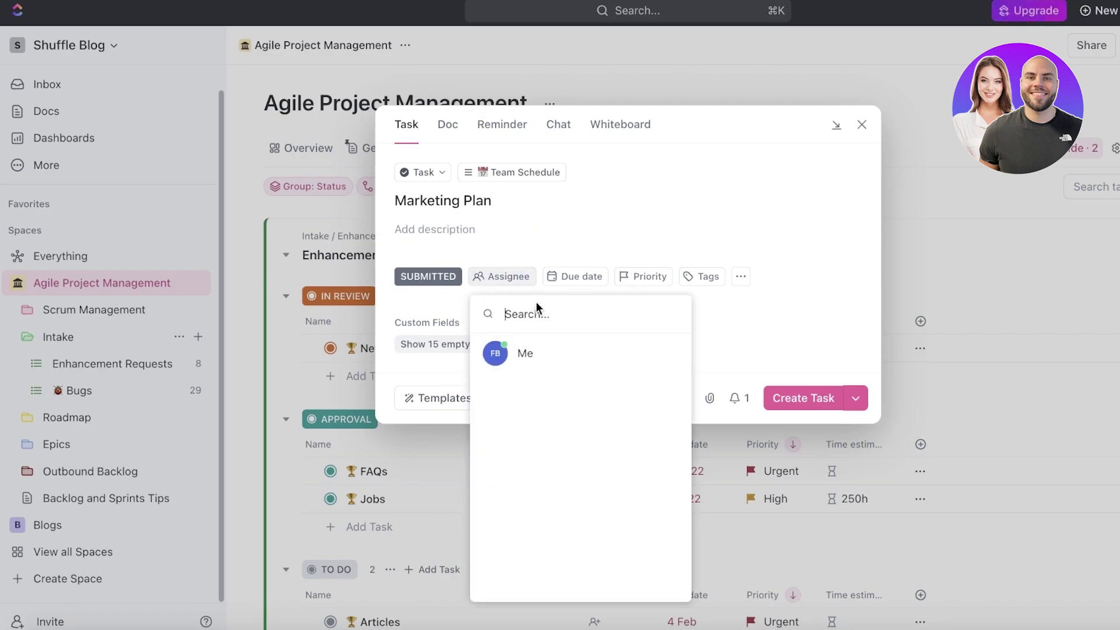
left_click(539, 350)
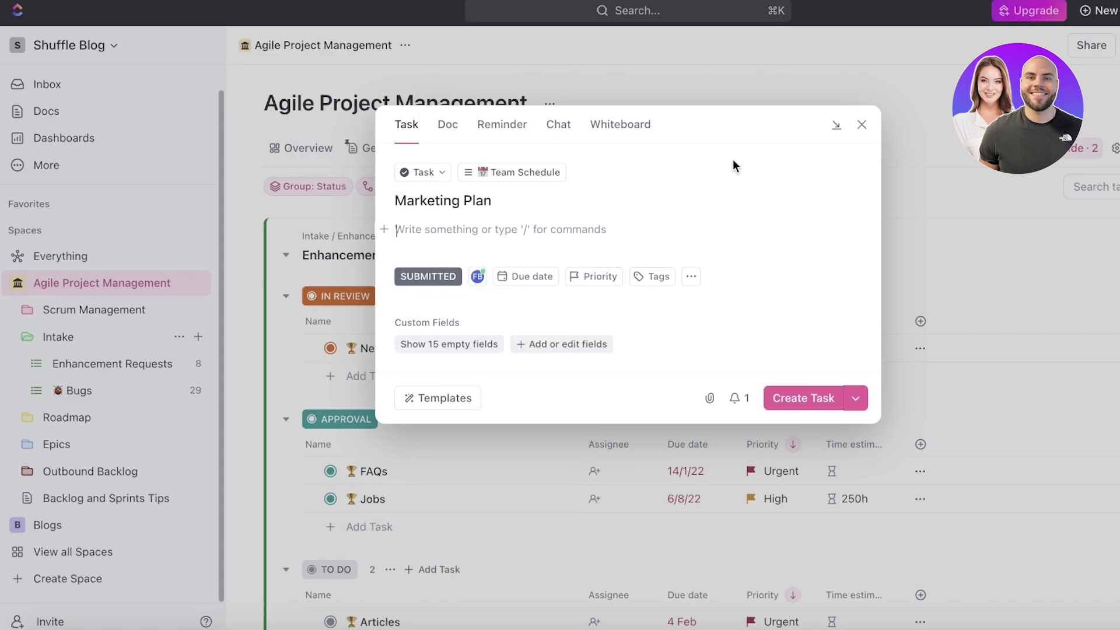
mouse_move(498, 229)
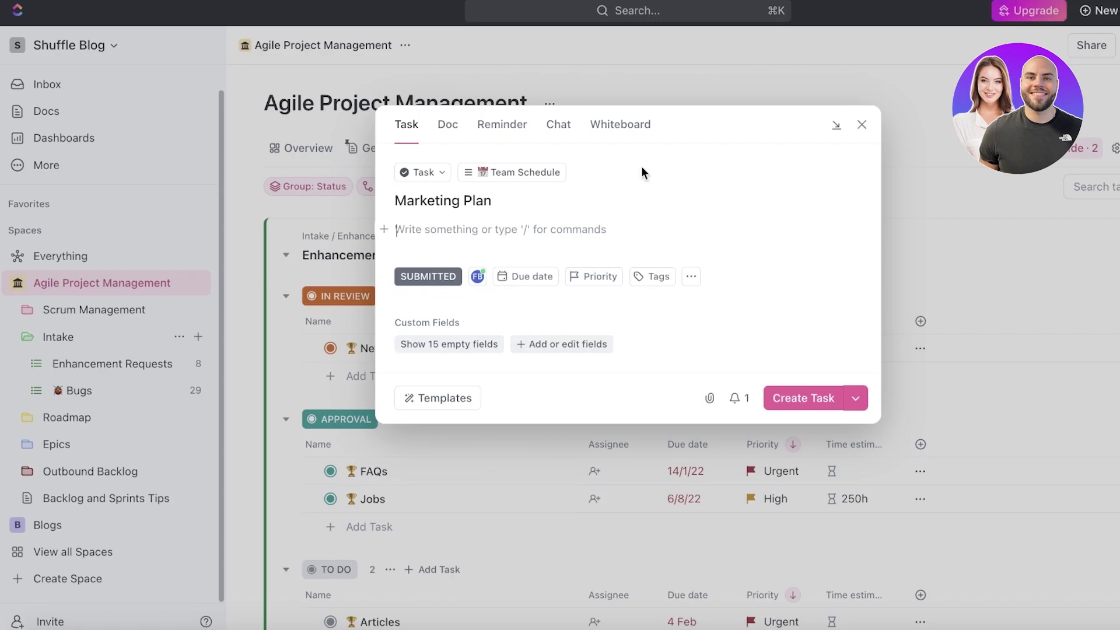
left_click(786, 405)
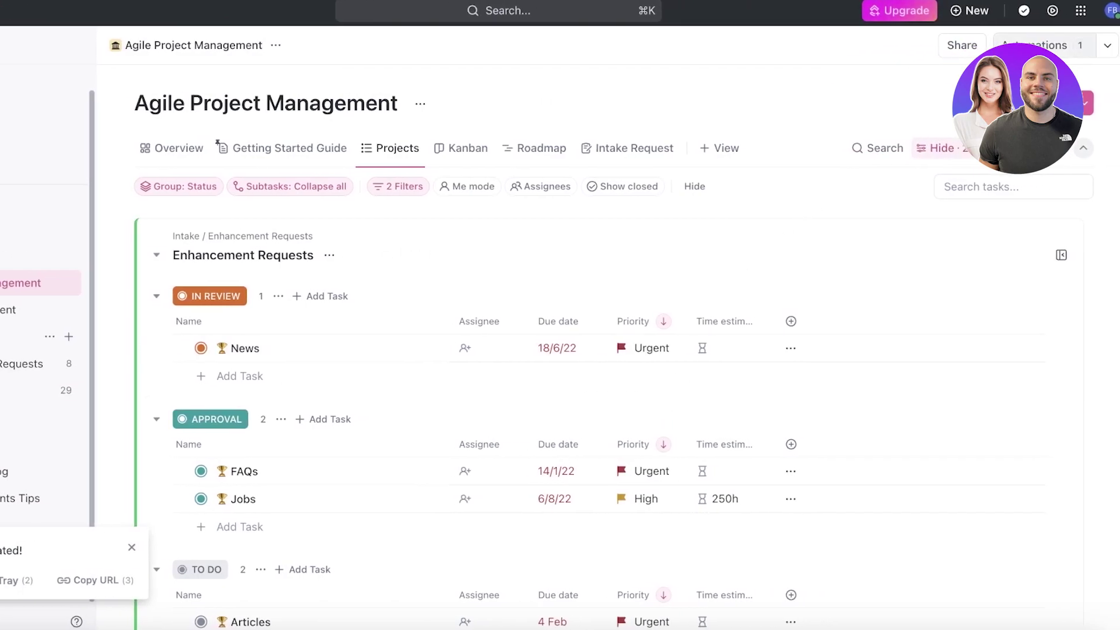
left_click(1080, 10)
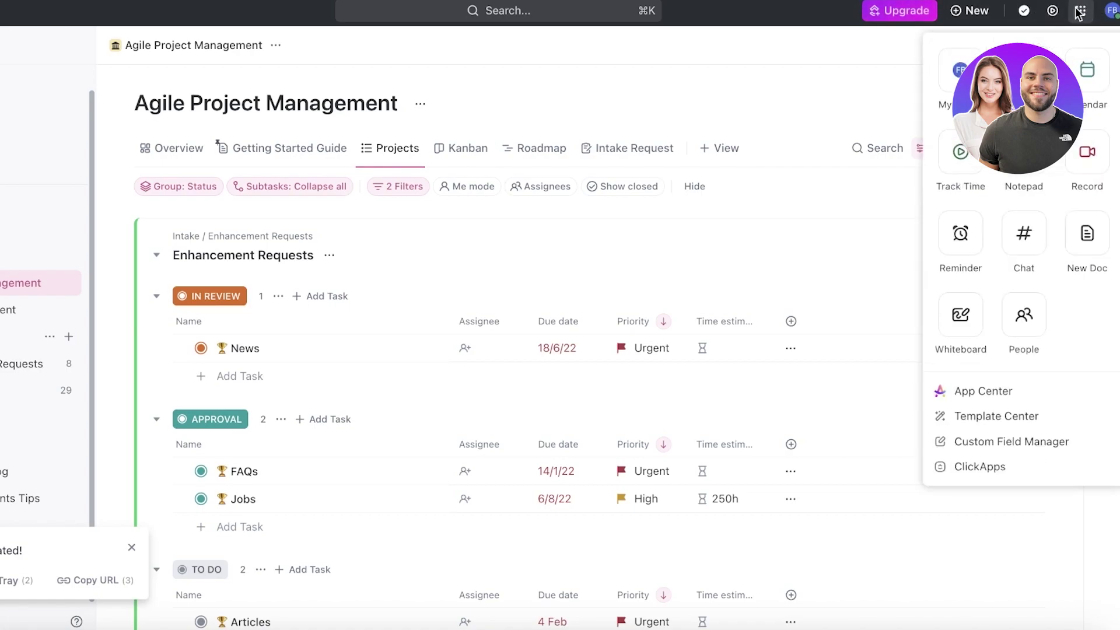